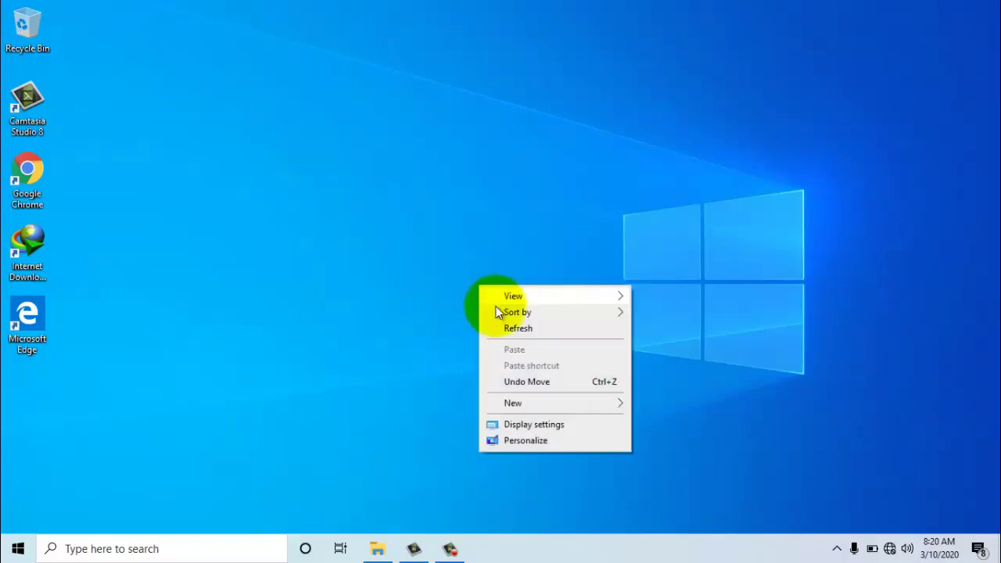
left_click(502, 328)
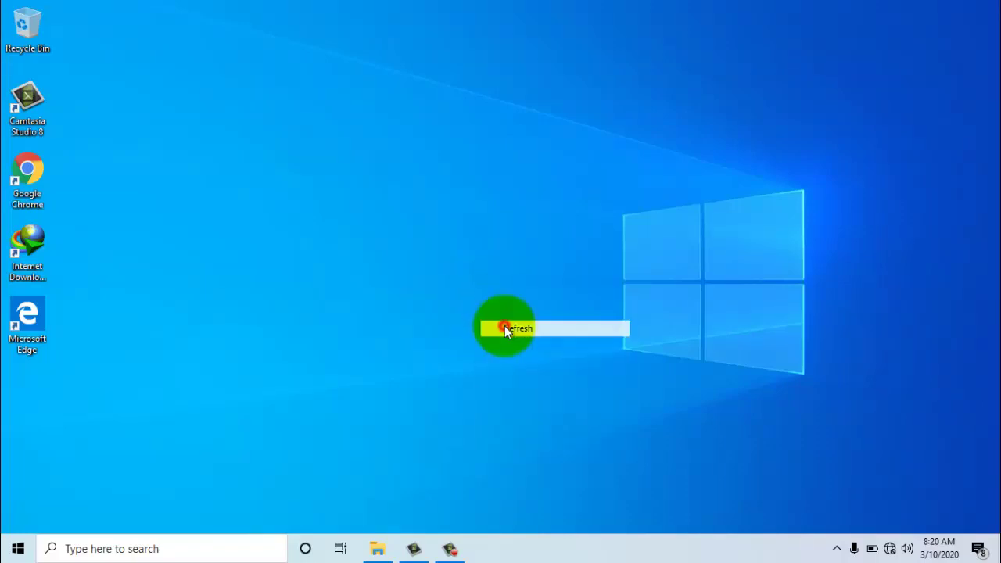
right_click(466, 267)
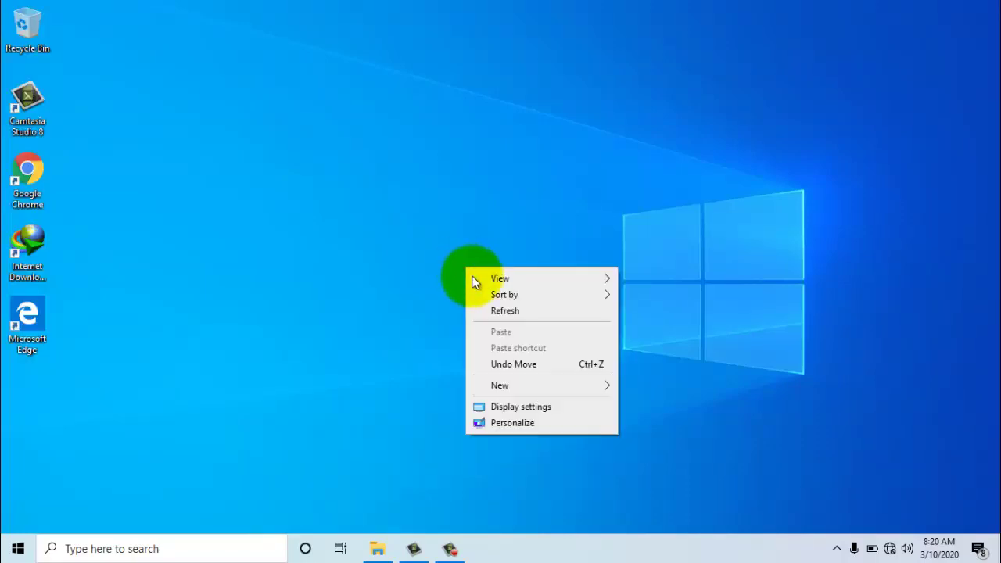
left_click(486, 311)
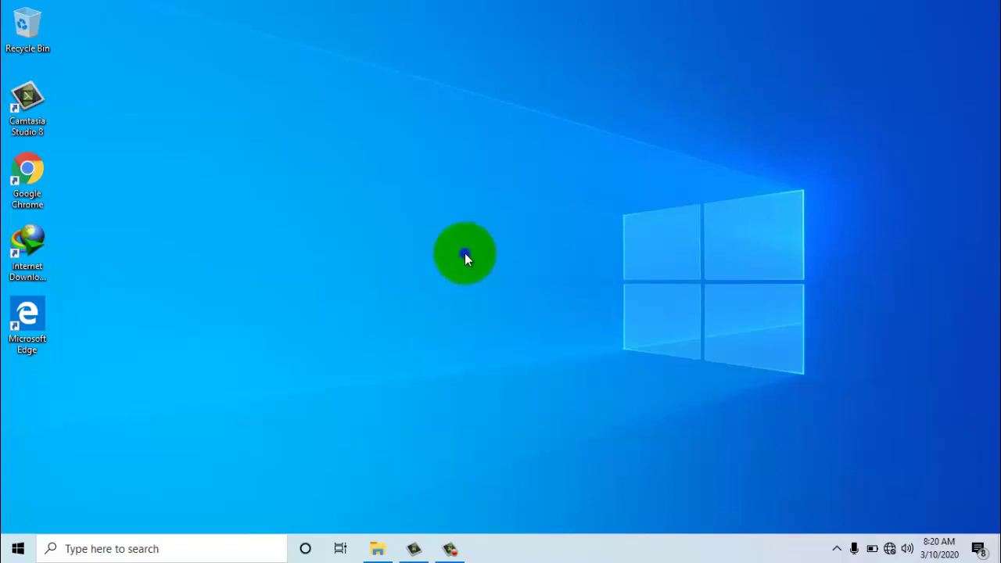
right_click(465, 256)
left_click(485, 297)
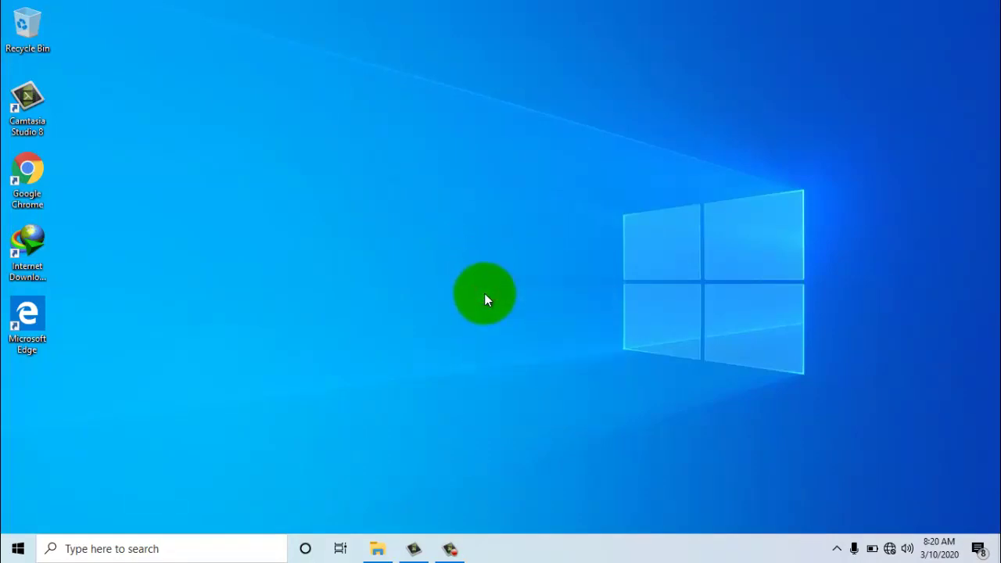
right_click(488, 244)
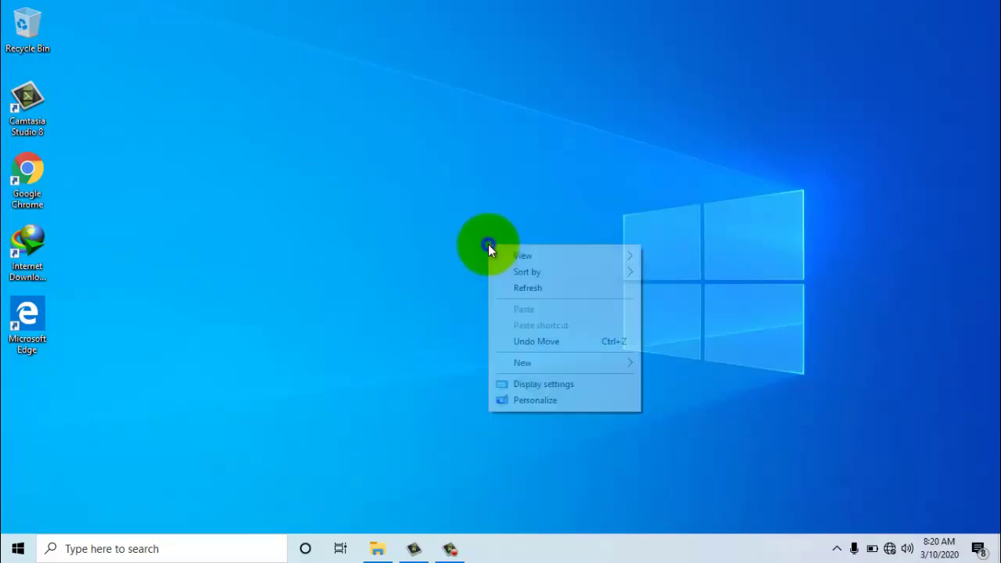
left_click(515, 286)
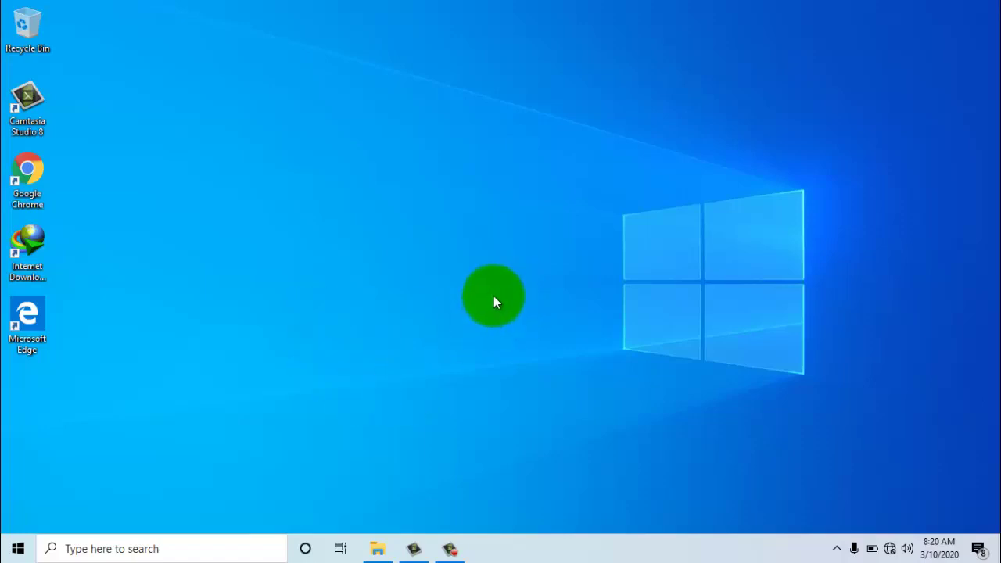
Search Windows for "services" and open the Services app.
left_click(74, 549)
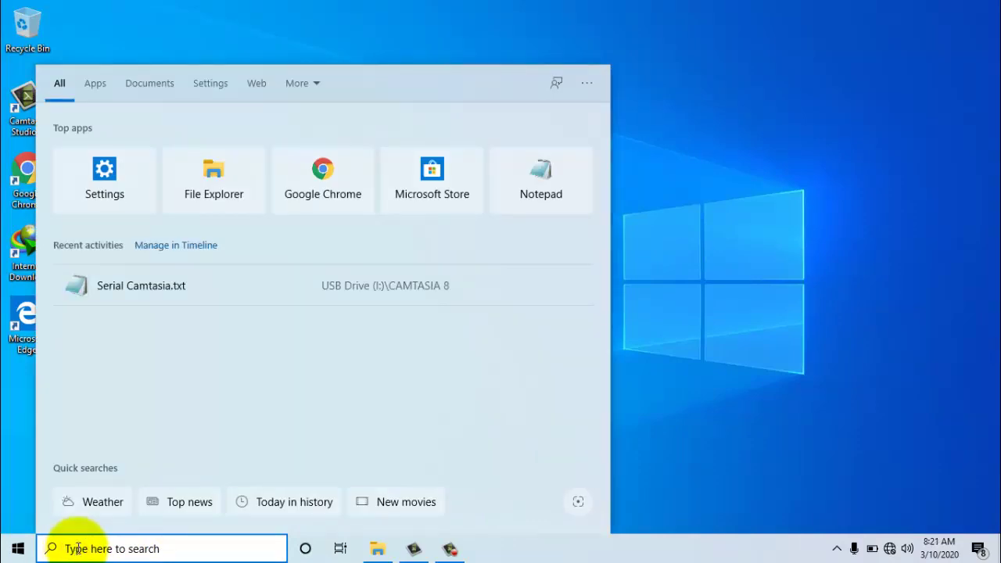
type("s")
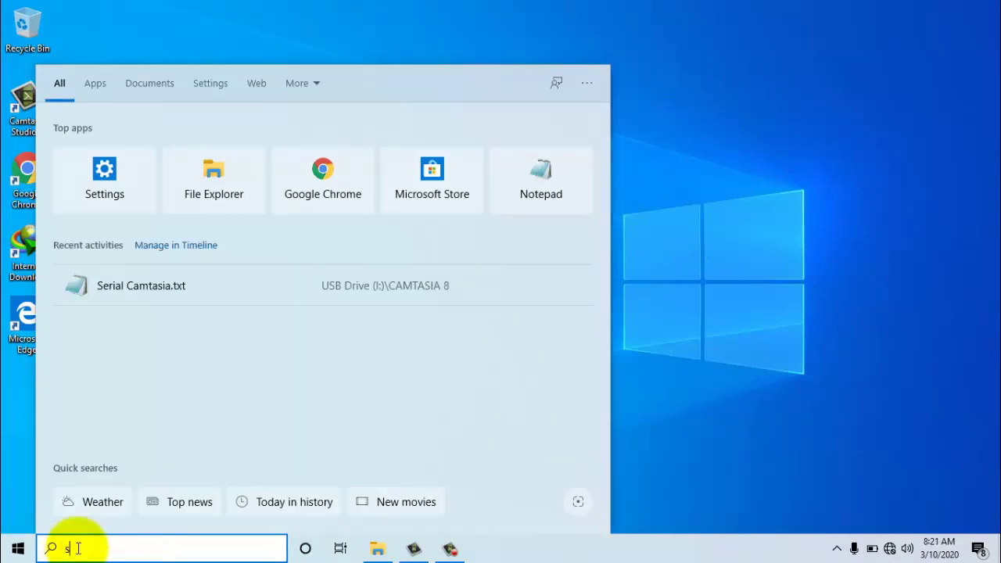
type("ervices")
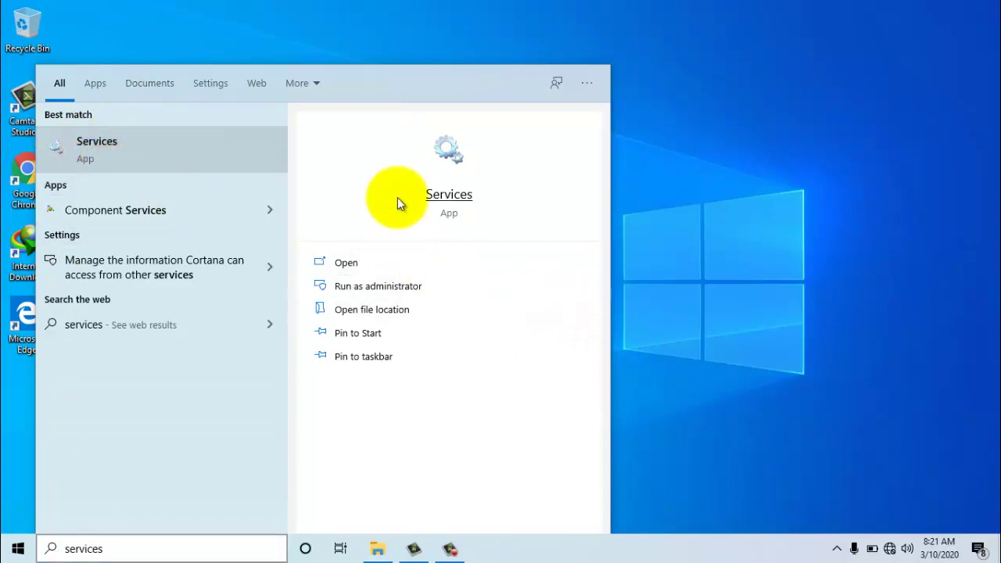
left_click(143, 146)
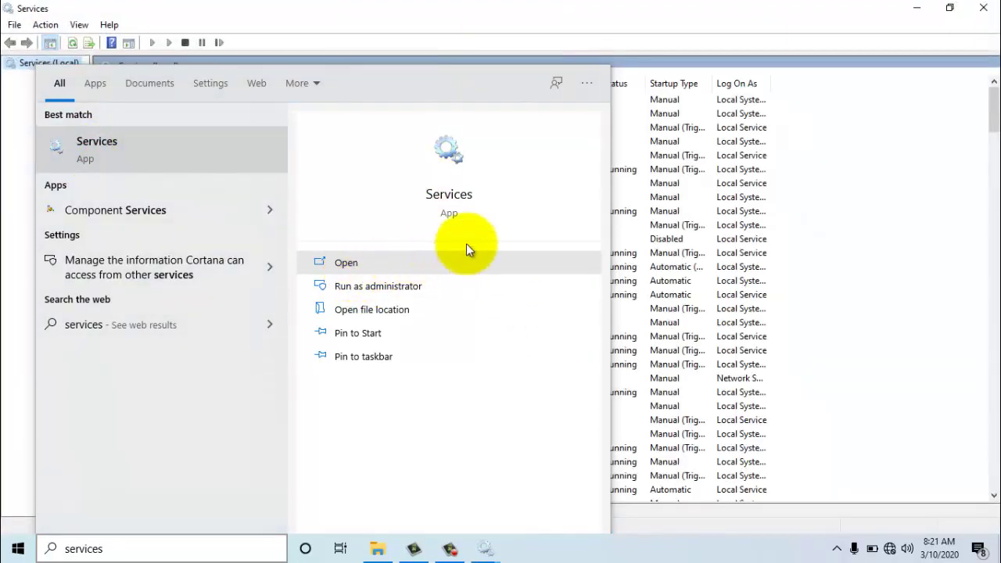
left_click(927, 192)
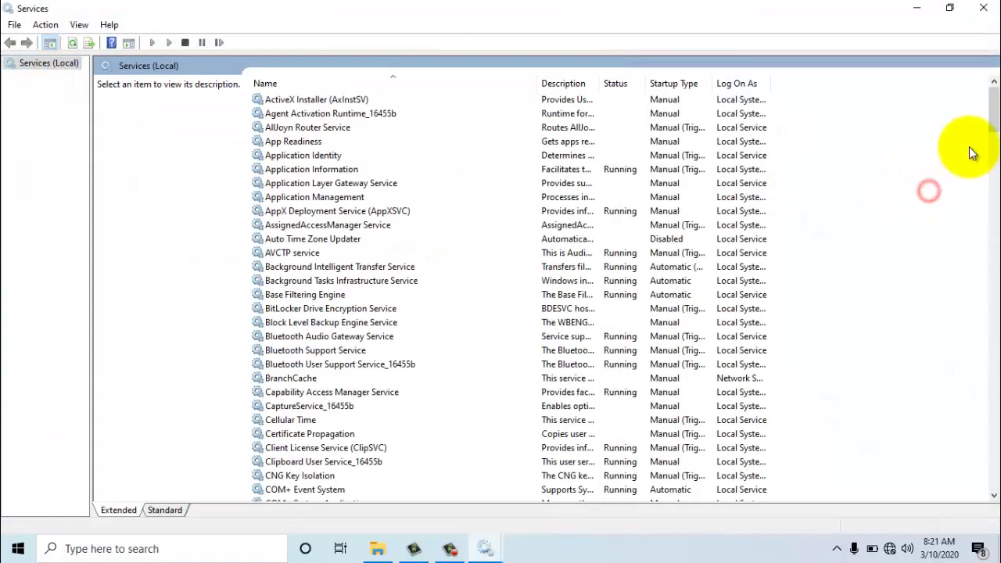
Find the Windows Update service in the services list and open its properties.
left_click_drag(996, 119, 993, 153)
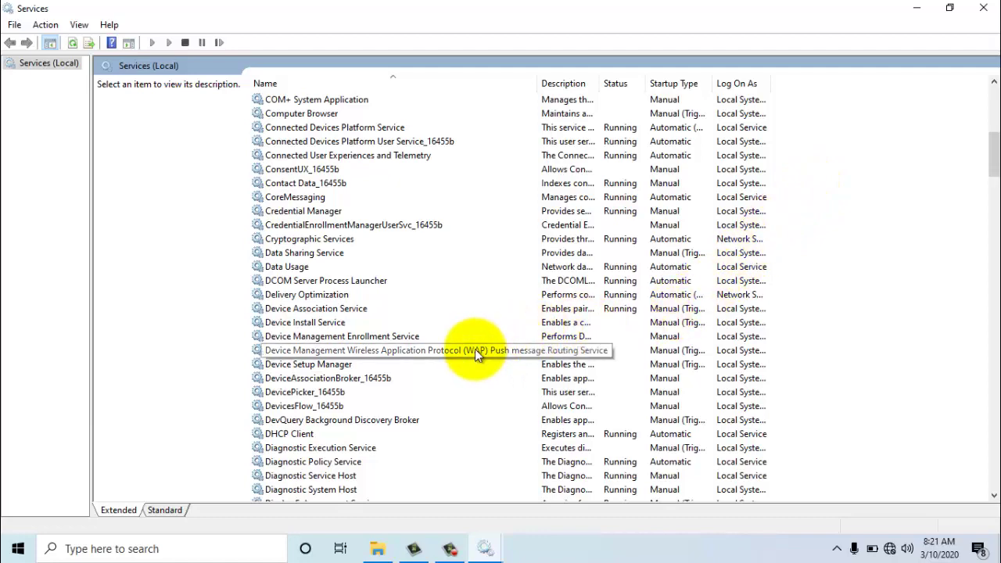
scroll(474, 350, "down", 5)
scroll(474, 350, "down", 17)
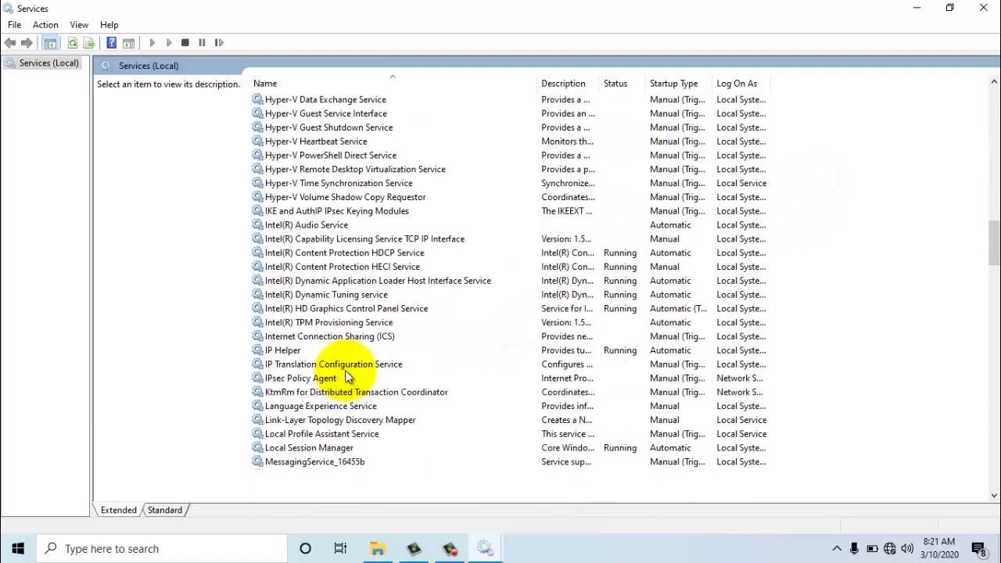
scroll(345, 375, "down", 4)
scroll(345, 376, "down", 4)
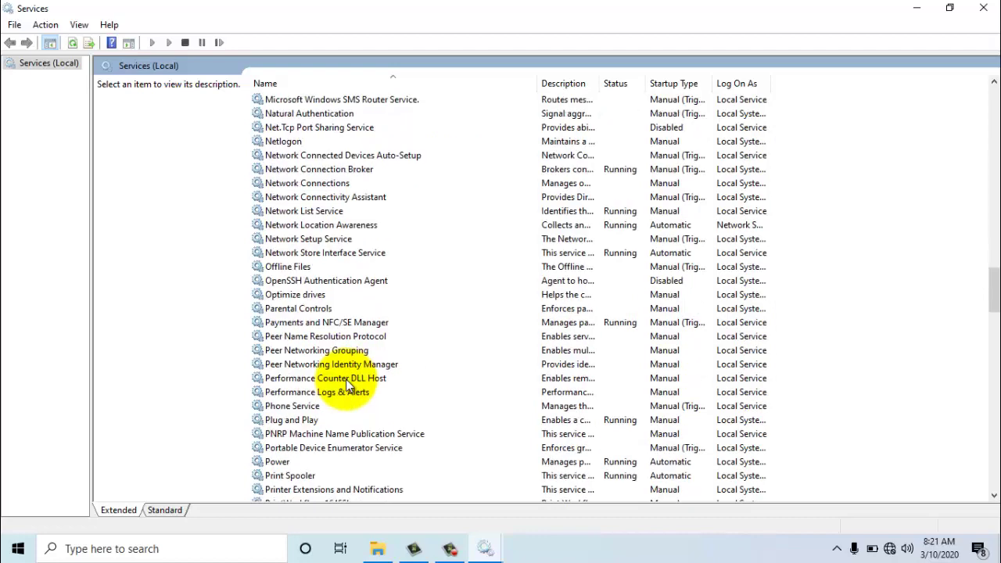
scroll(346, 384, "down", 11)
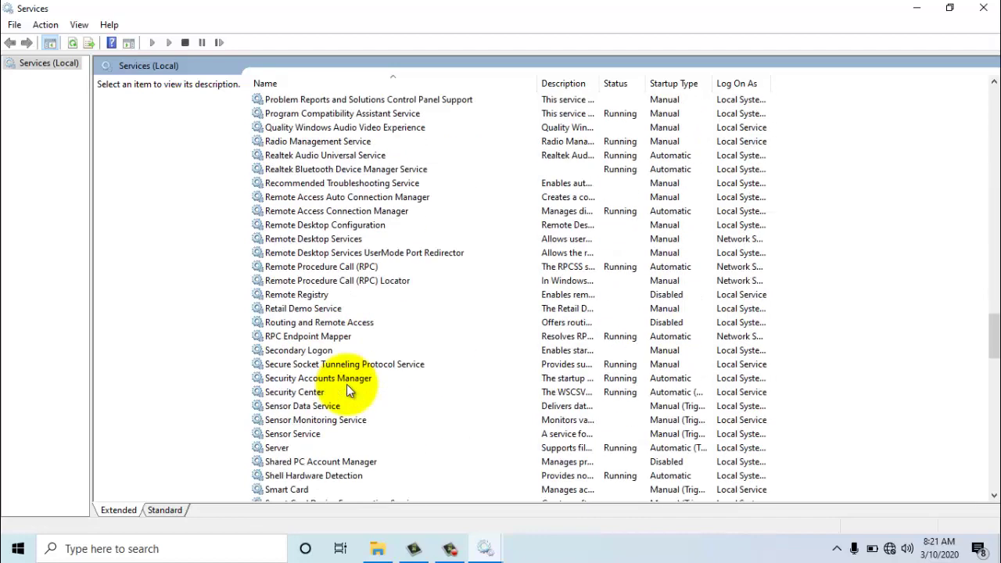
scroll(347, 385, "down", 14)
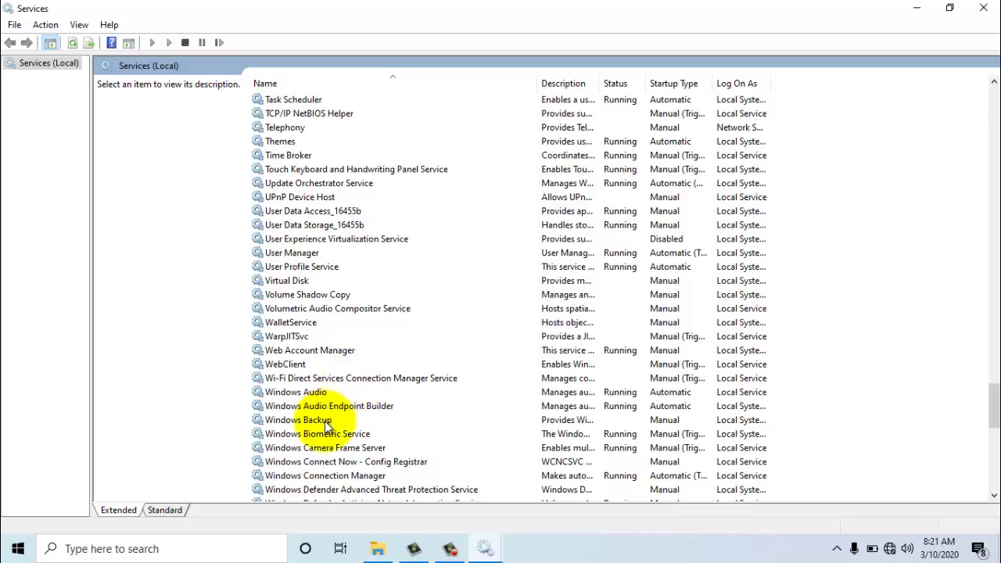
scroll(324, 420, "down", 4)
scroll(324, 422, "down", 2)
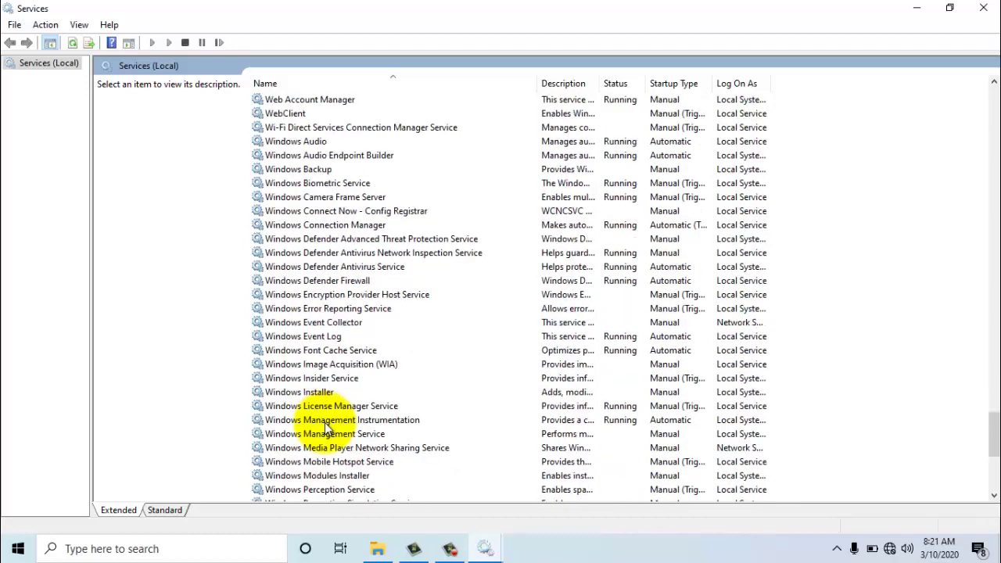
scroll(325, 442, "down", 1)
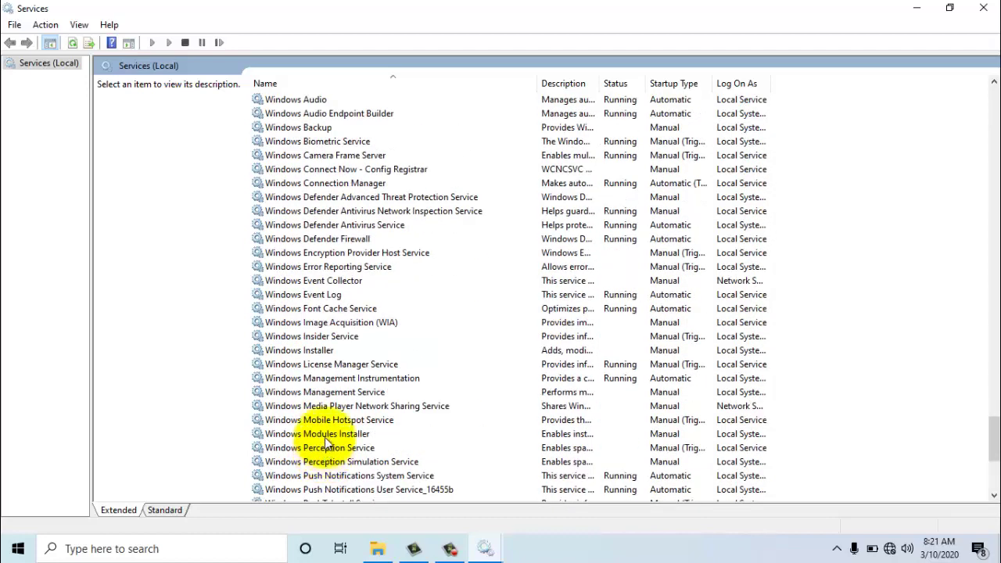
scroll(324, 251, "down", 5)
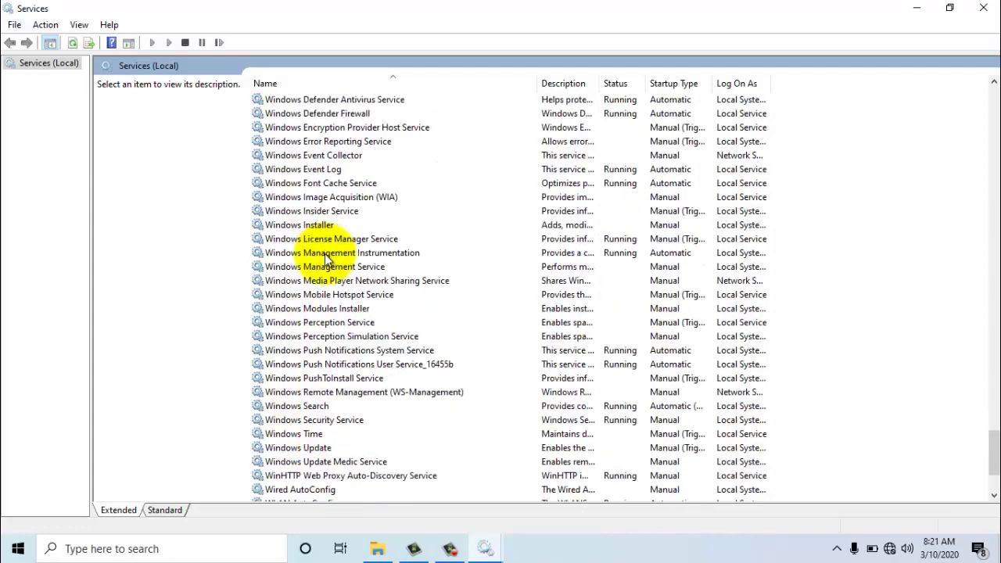
left_click(328, 365)
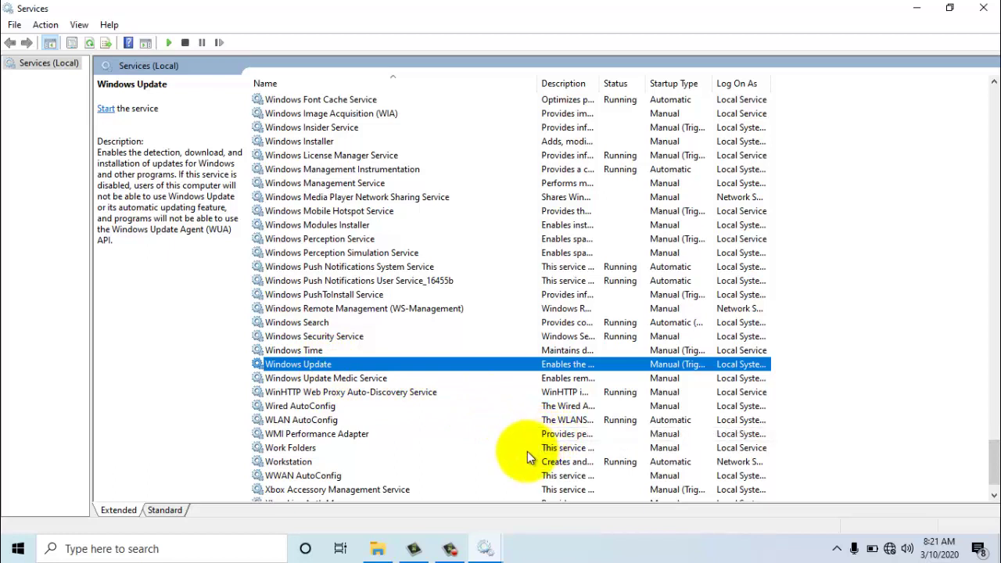
right_click(372, 366)
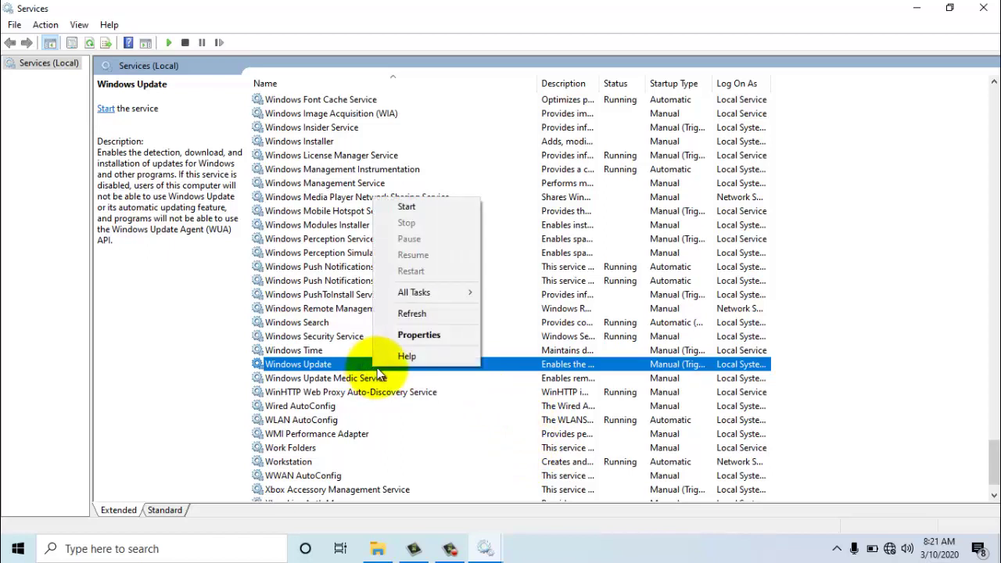
left_click(420, 334)
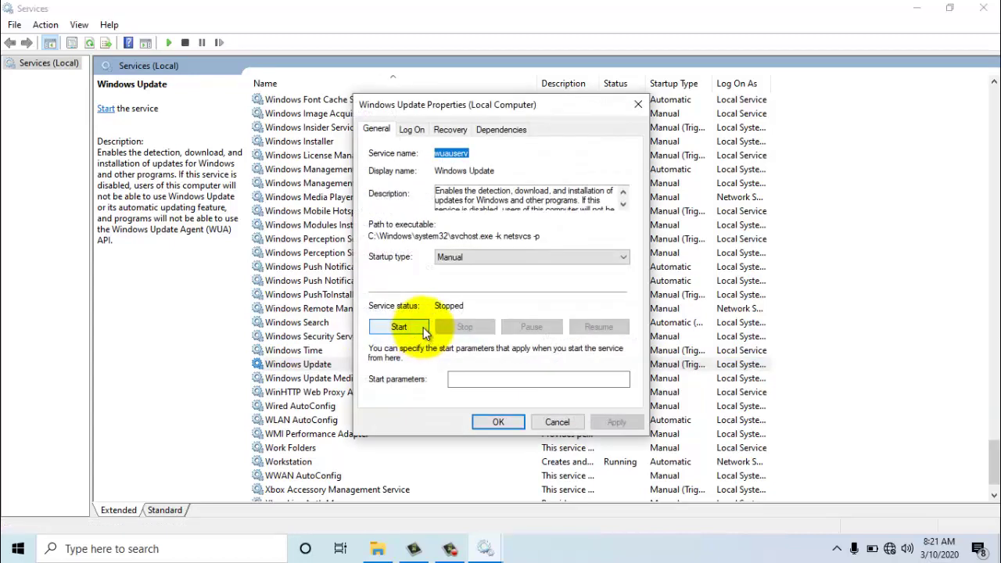
Set the Windows Update service's startup type to Disabled, apply the change, and close the Services window.
left_click(506, 259)
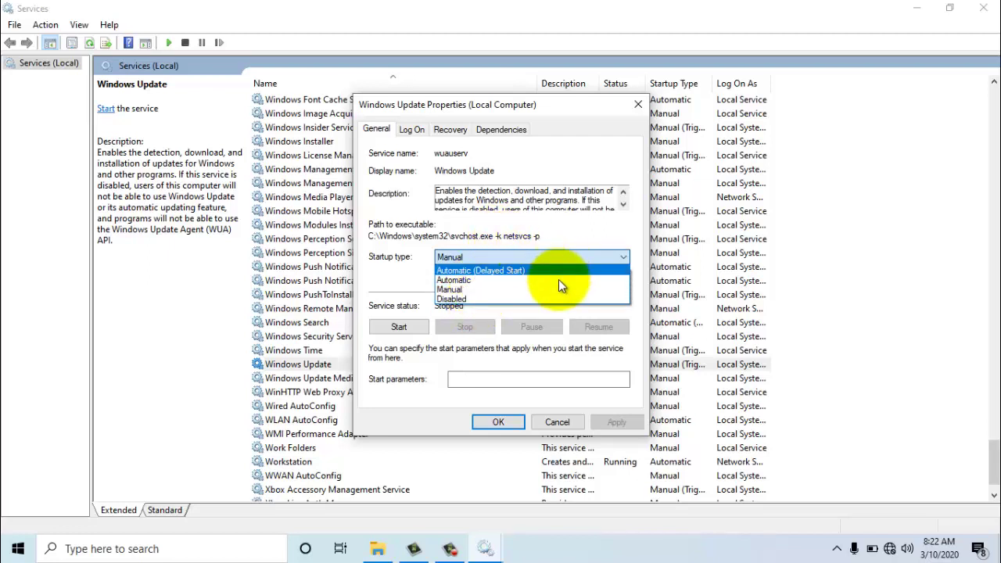
left_click(491, 297)
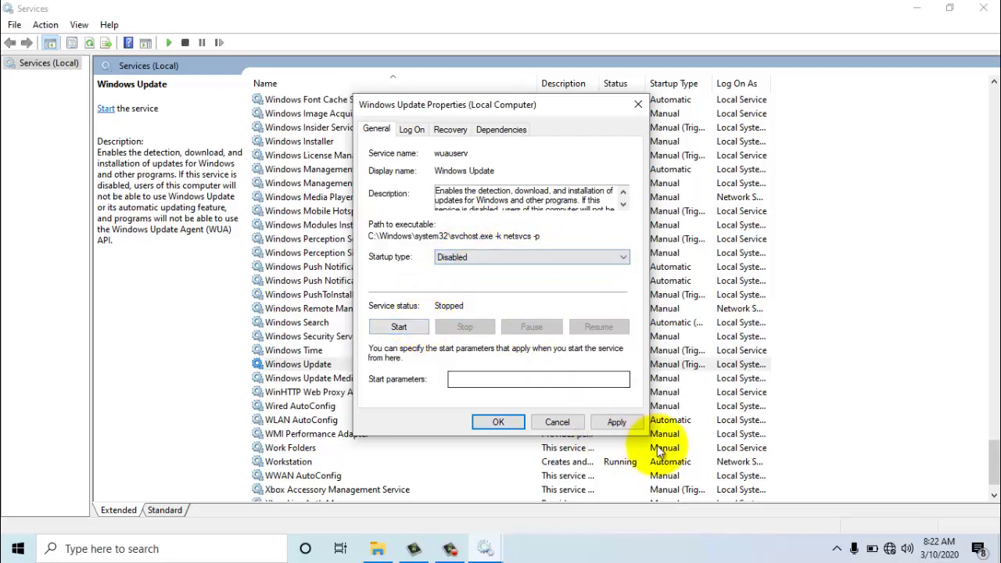
left_click(636, 425)
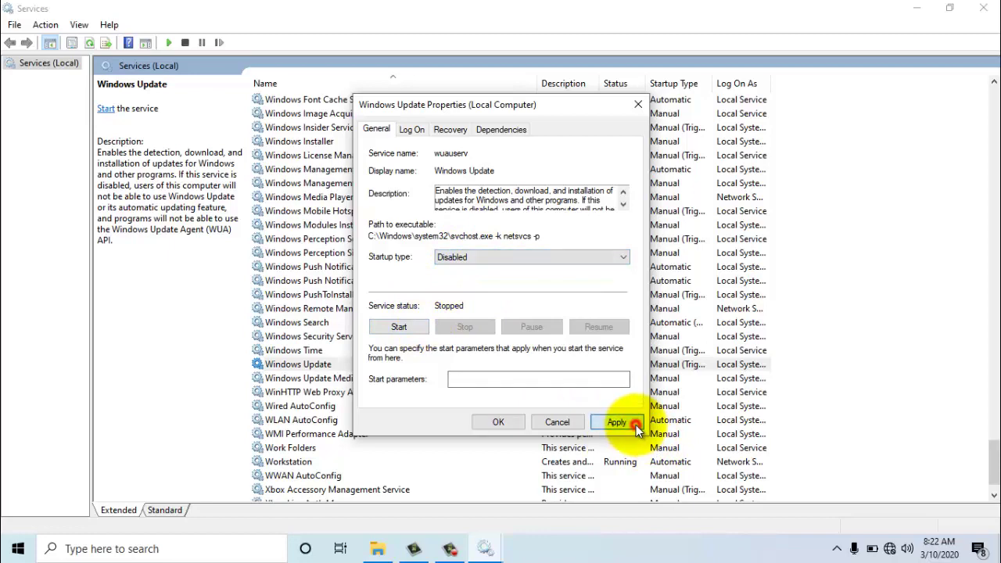
left_click(488, 423)
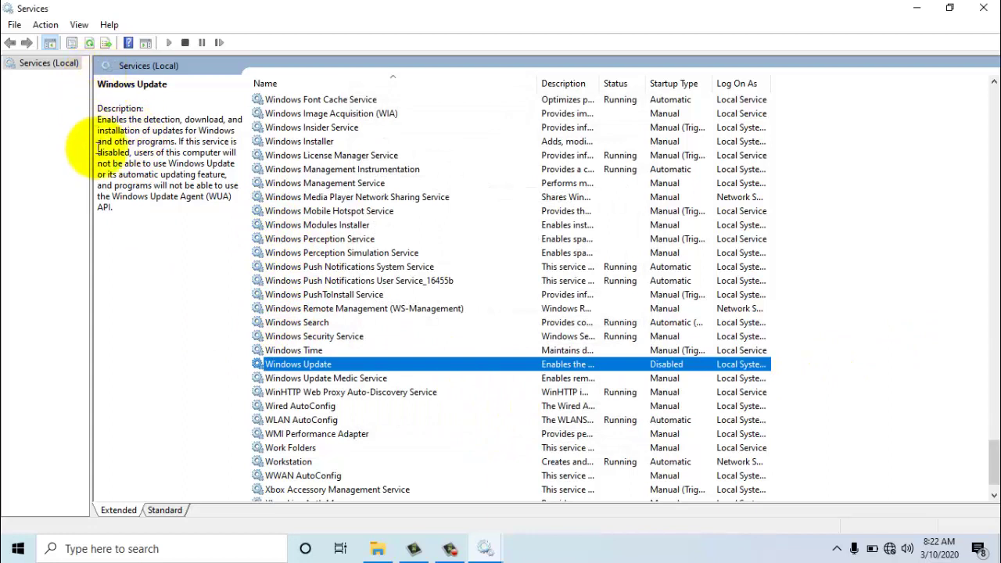
left_click(205, 138)
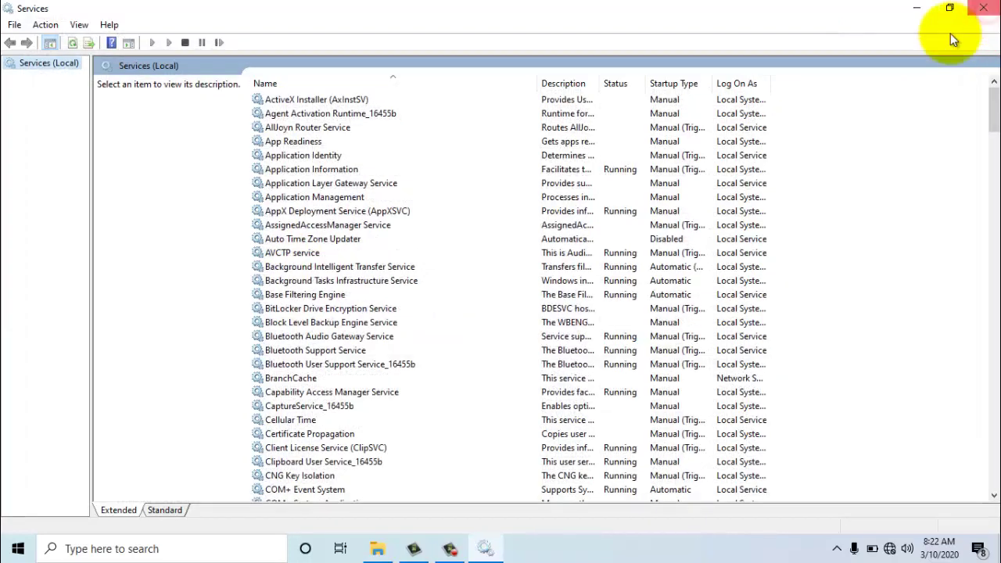
left_click(982, 11)
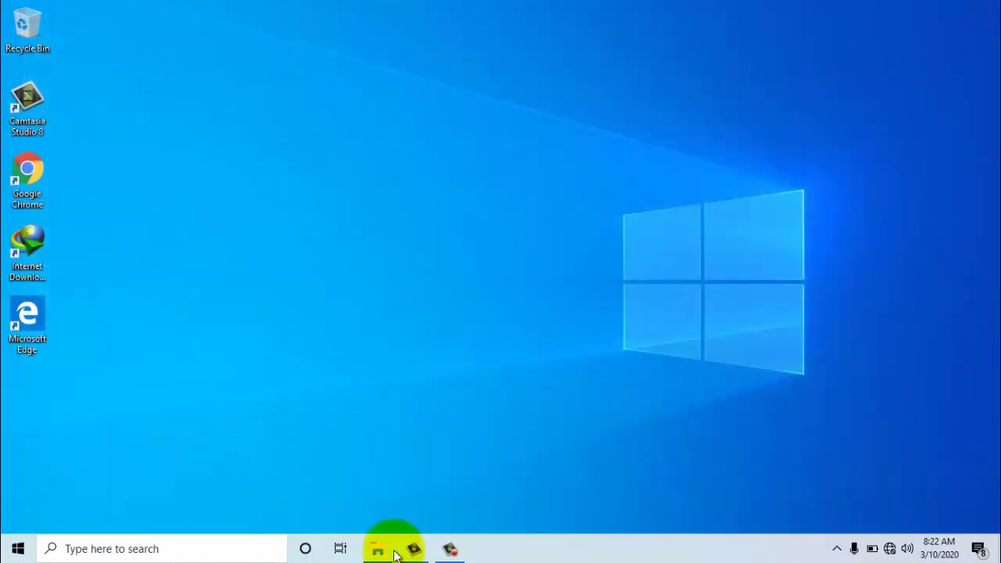
Open Task Manager and maximize its window.
left_click(594, 555)
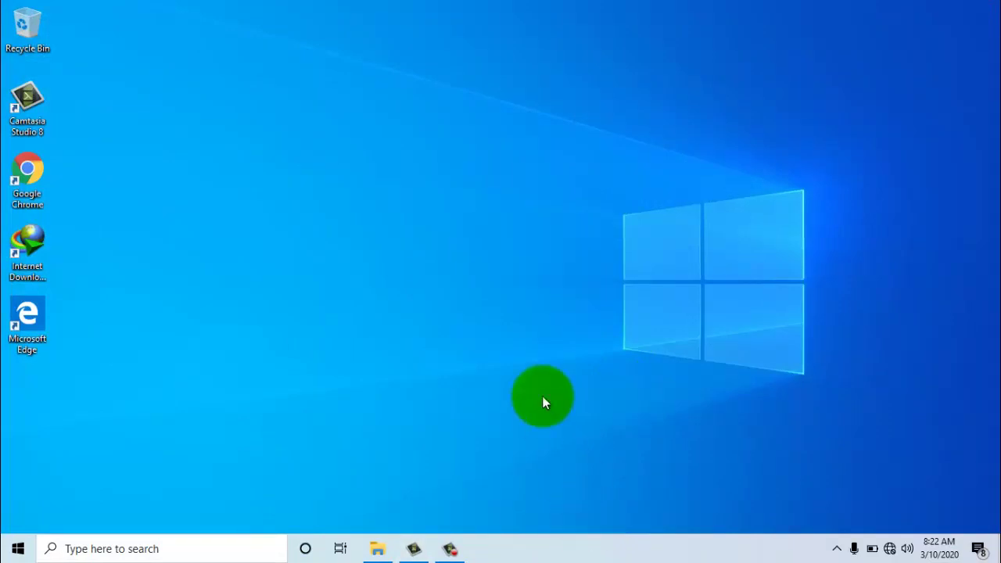
right_click(591, 555)
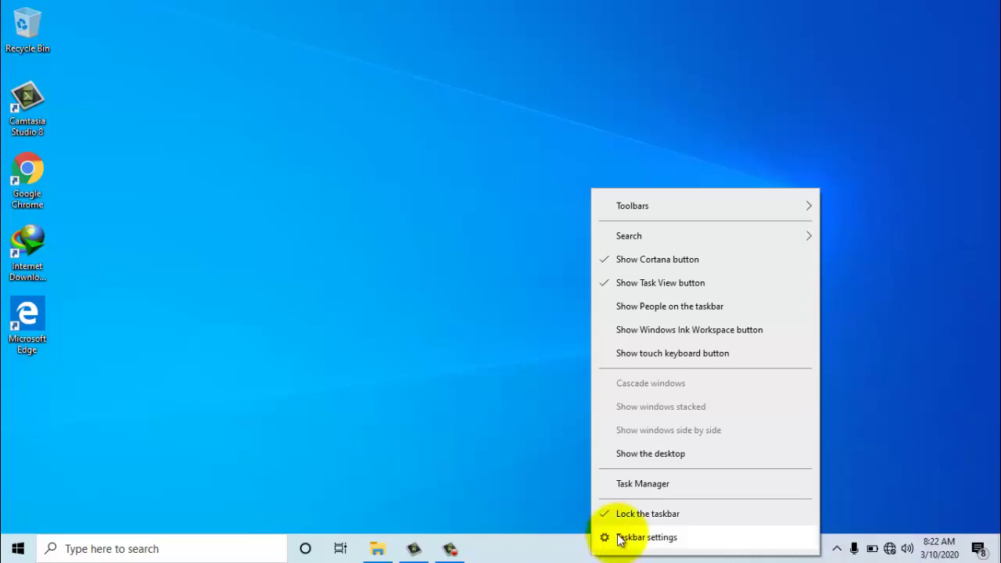
left_click(643, 484)
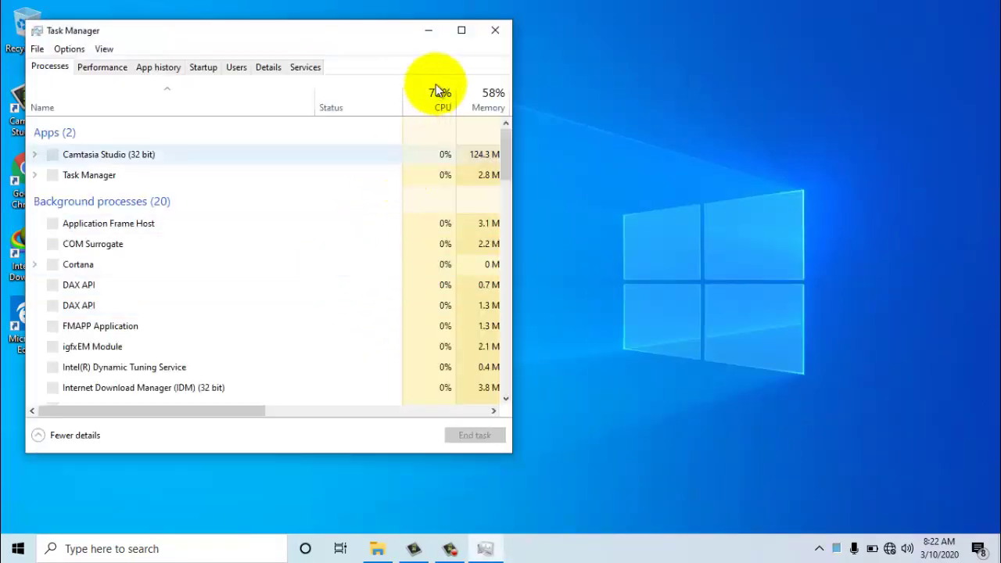
double_click(460, 35)
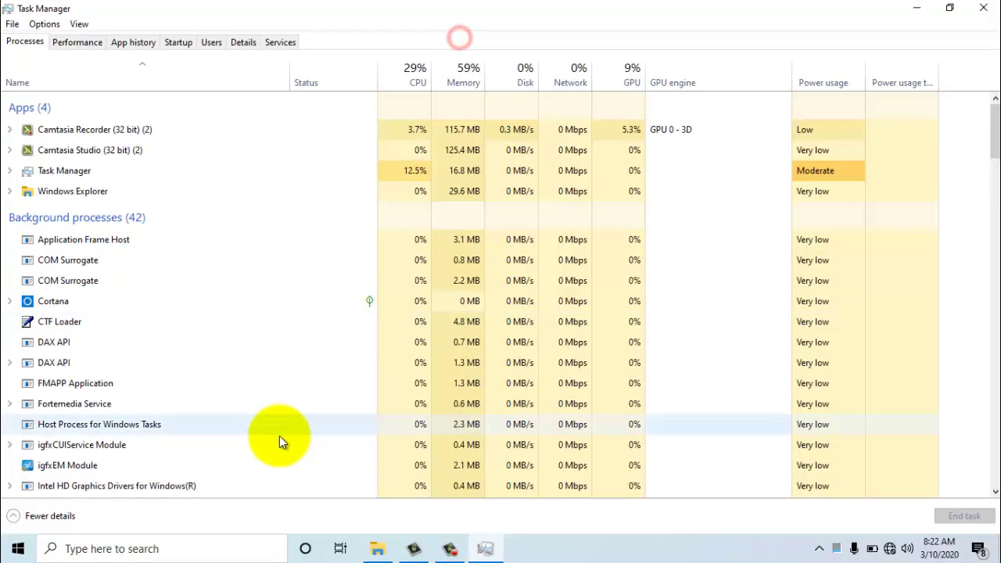
Examine the background and Windows processes in Task Manager, including the available actions for Windows Security notification icon.
scroll(282, 430, "down", 10)
scroll(287, 418, "down", 2)
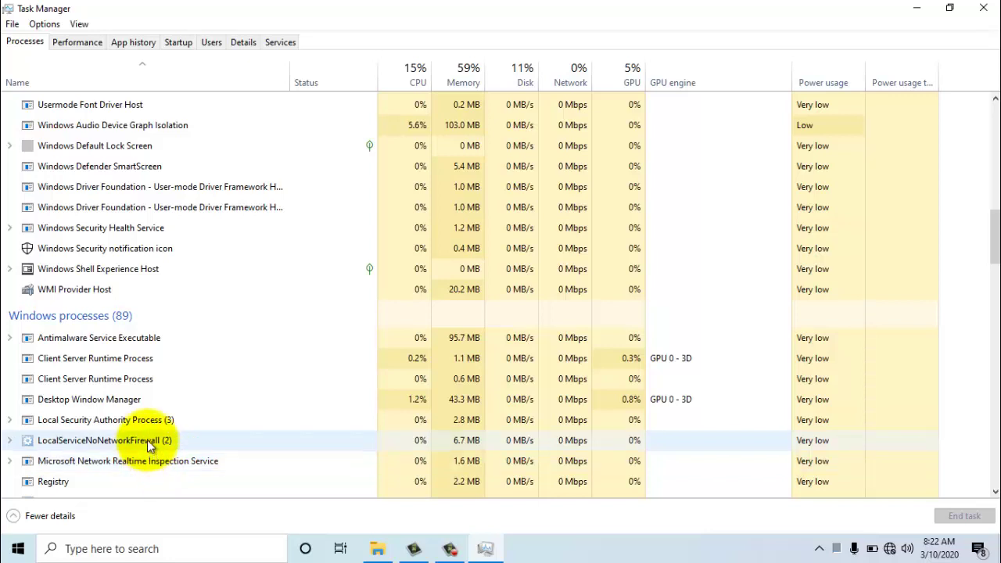
right_click(84, 251)
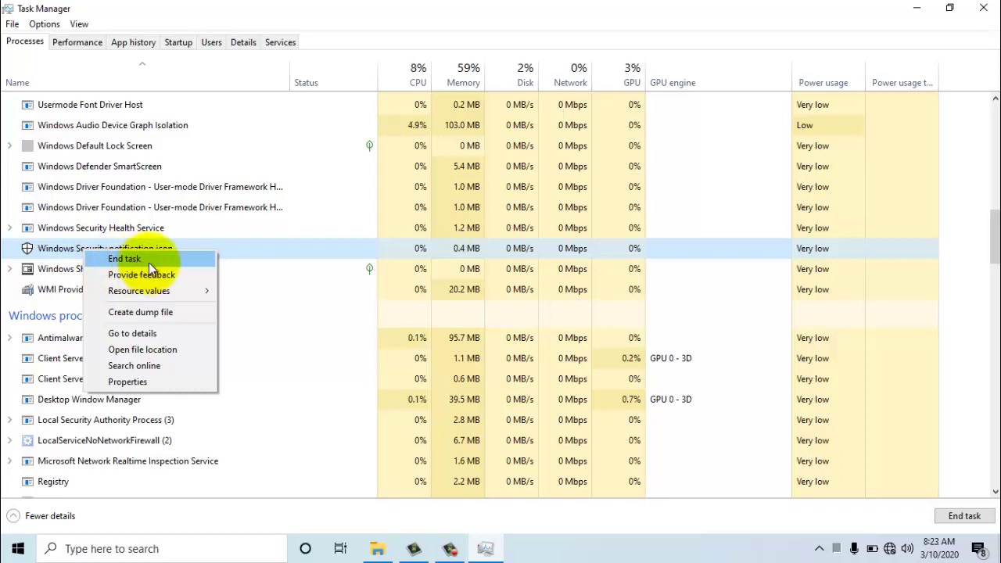
left_click(61, 251)
scroll(219, 304, "down", 13)
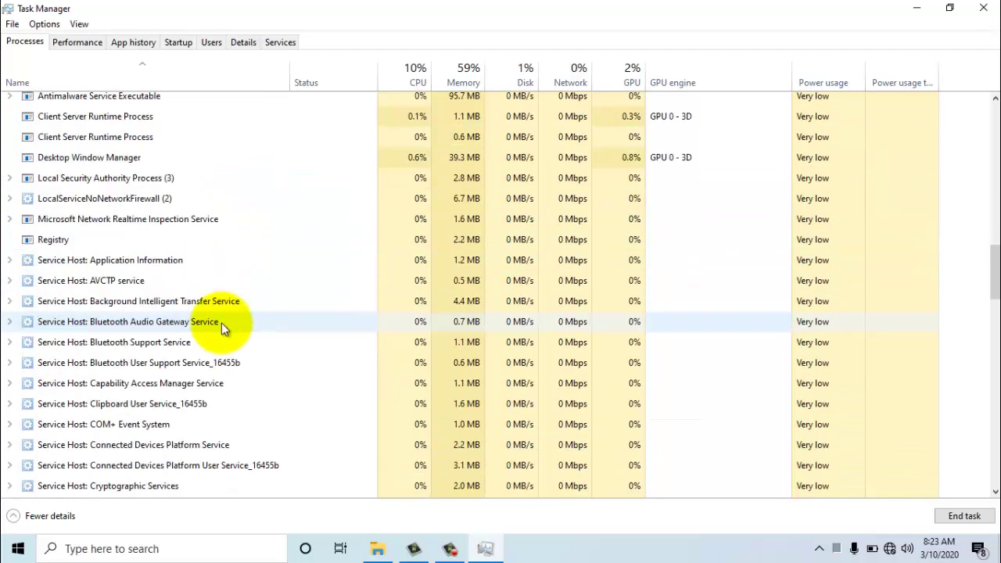
scroll(224, 359, "down", 11)
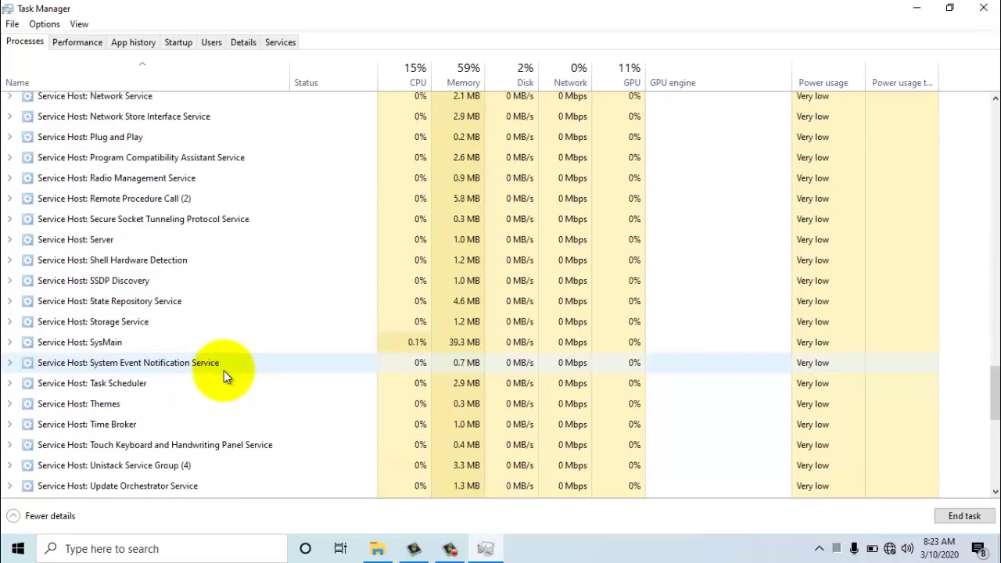
scroll(227, 380, "down", 6)
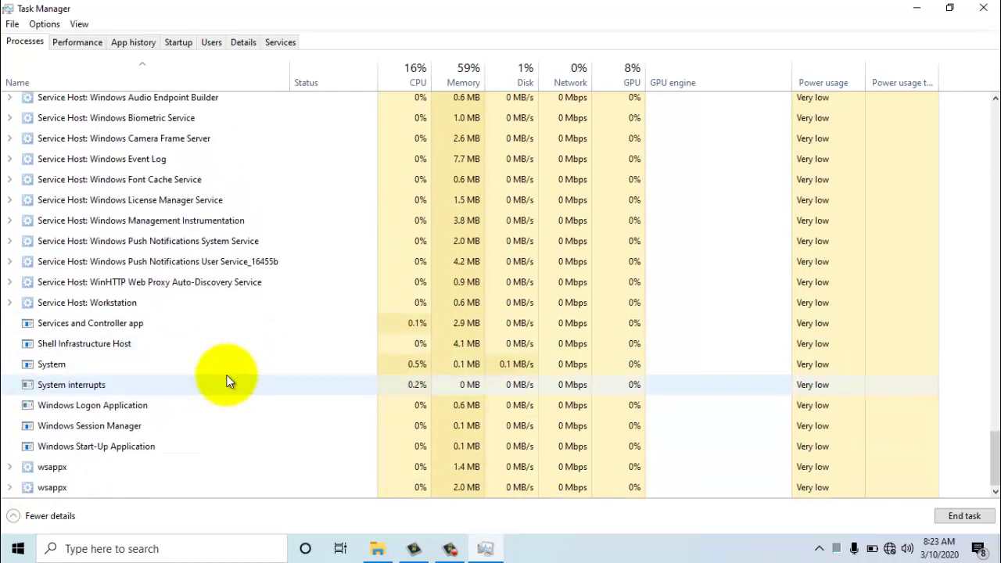
scroll(235, 362, "up", 4)
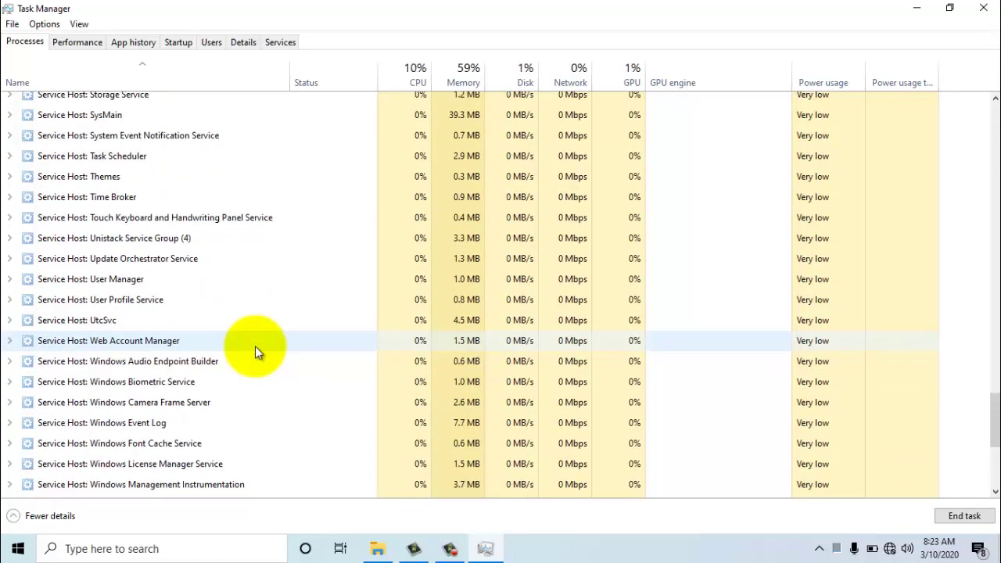
scroll(254, 345, "up", 2)
Look through the list of services in Task Manager, and minimize its window.
left_click(271, 43)
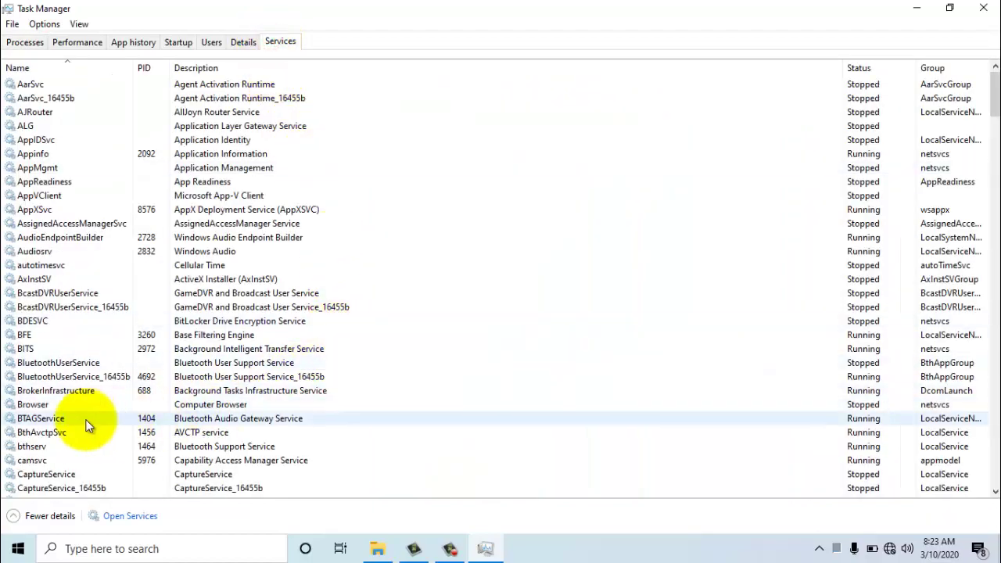
scroll(76, 401, "down", 1)
scroll(76, 401, "down", 20)
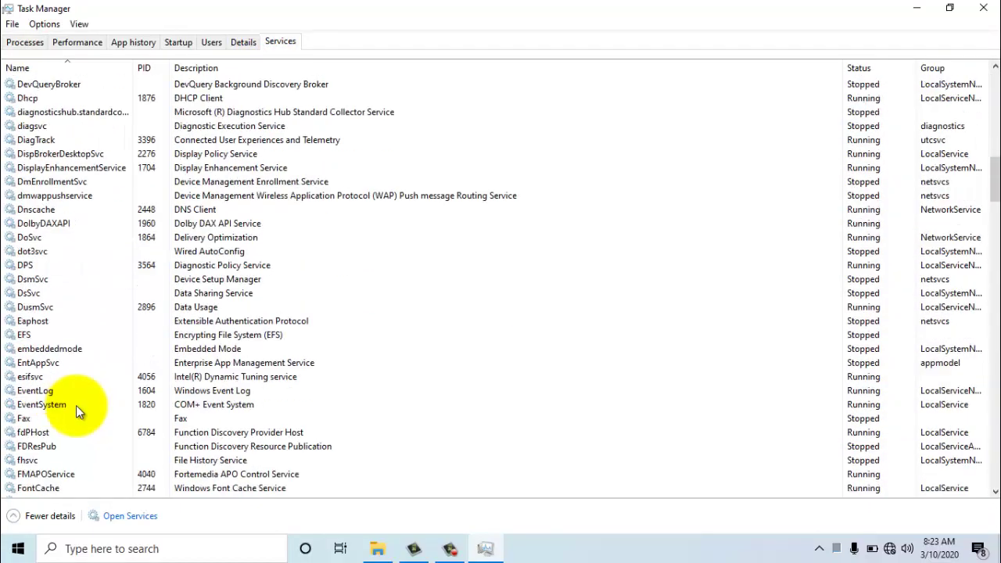
scroll(76, 402, "down", 20)
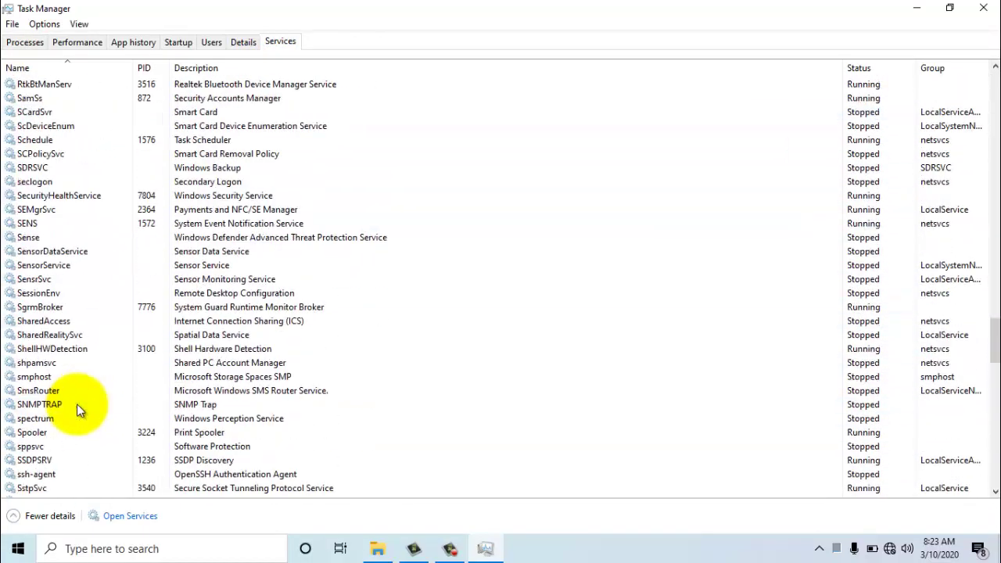
scroll(76, 407, "down", 4)
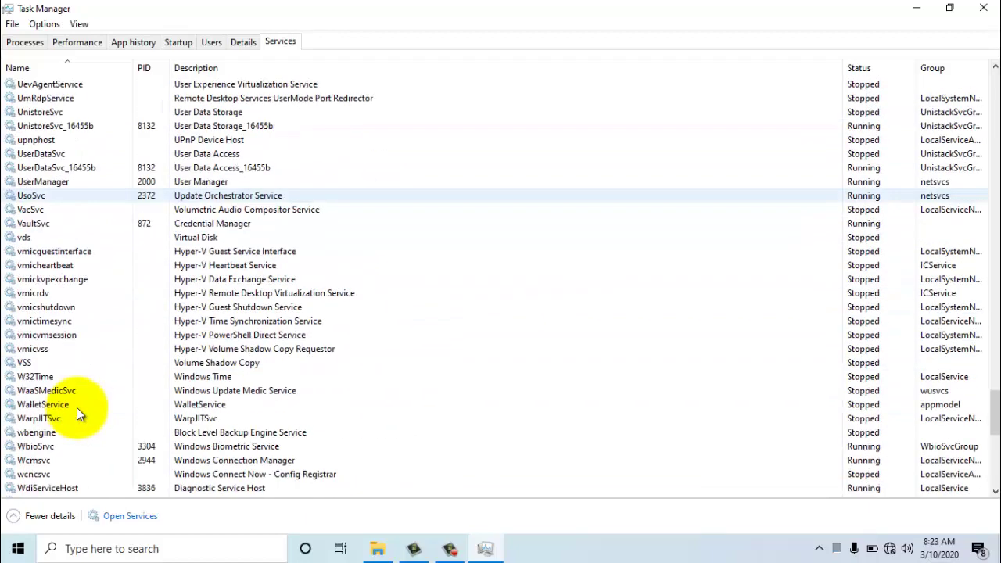
scroll(80, 408, "up", 2)
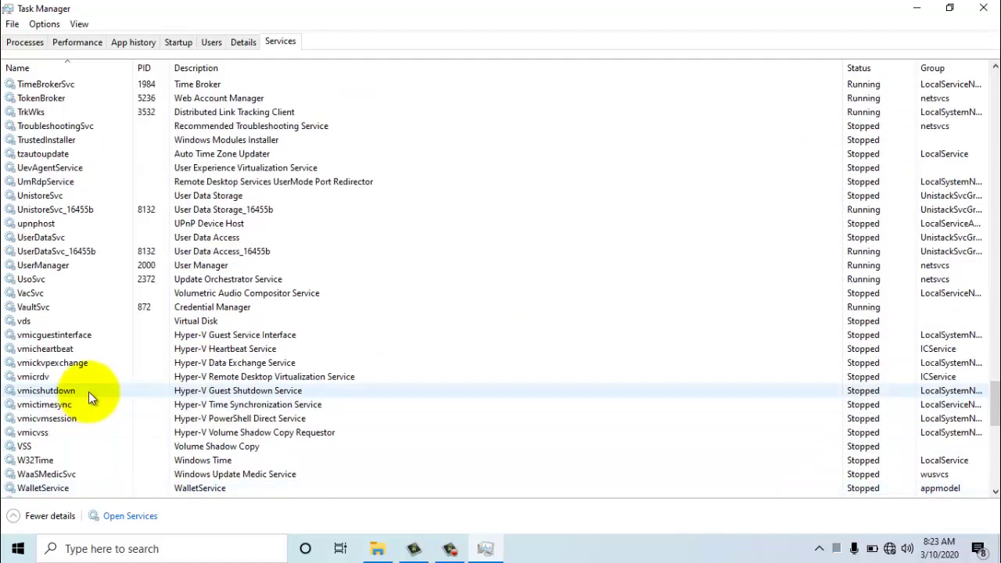
scroll(88, 391, "up", 3)
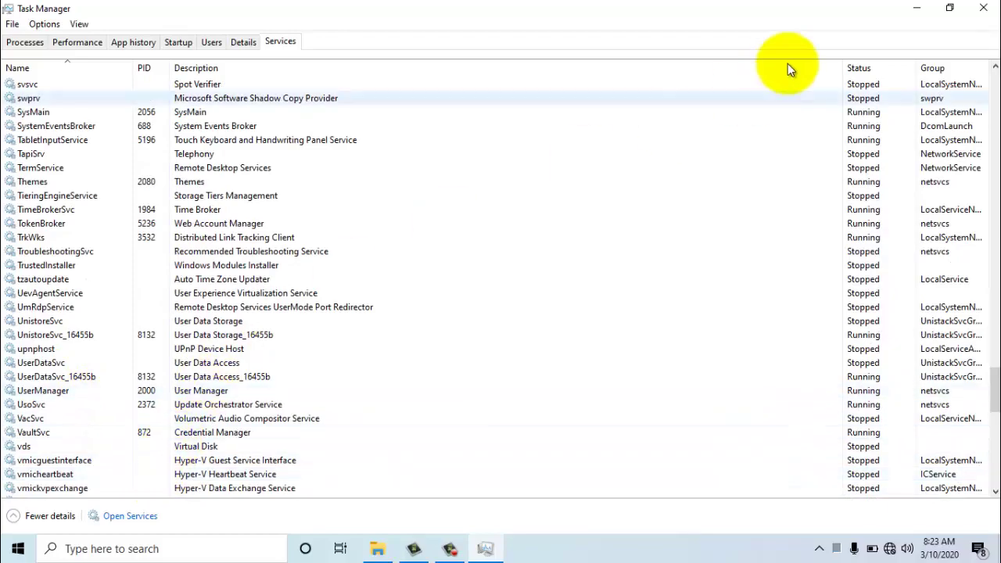
left_click(916, 8)
right_click(136, 143)
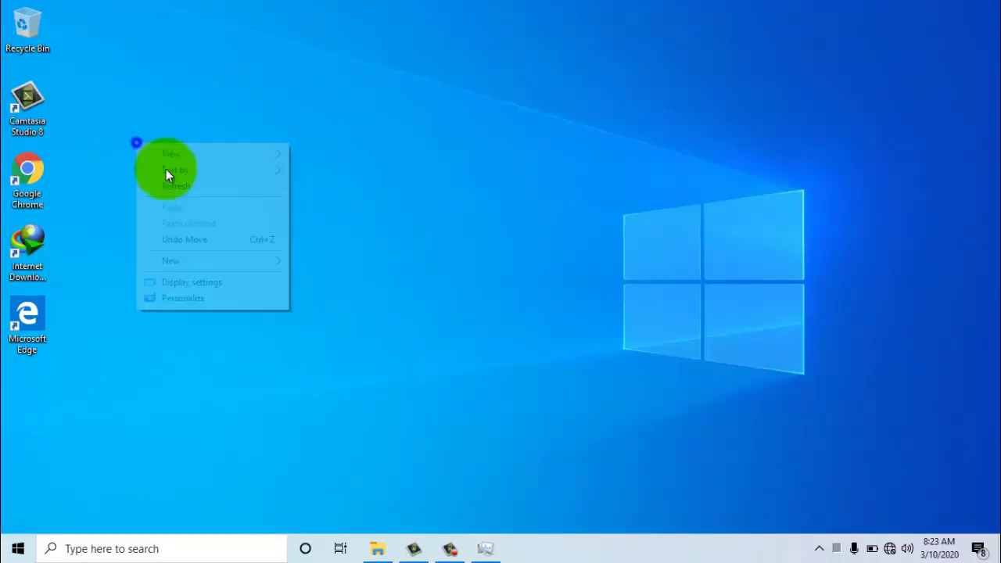
left_click(183, 185)
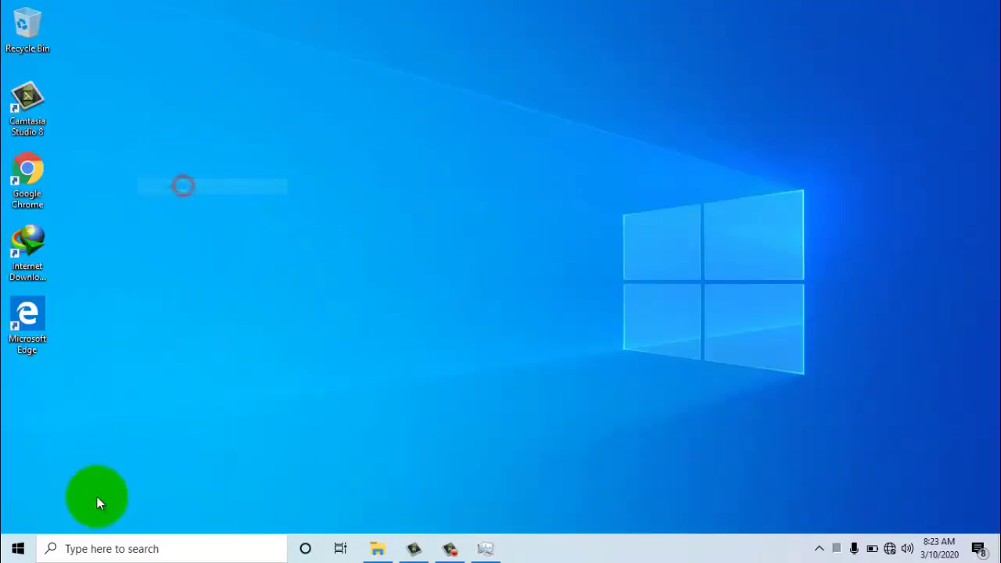
left_click(61, 550)
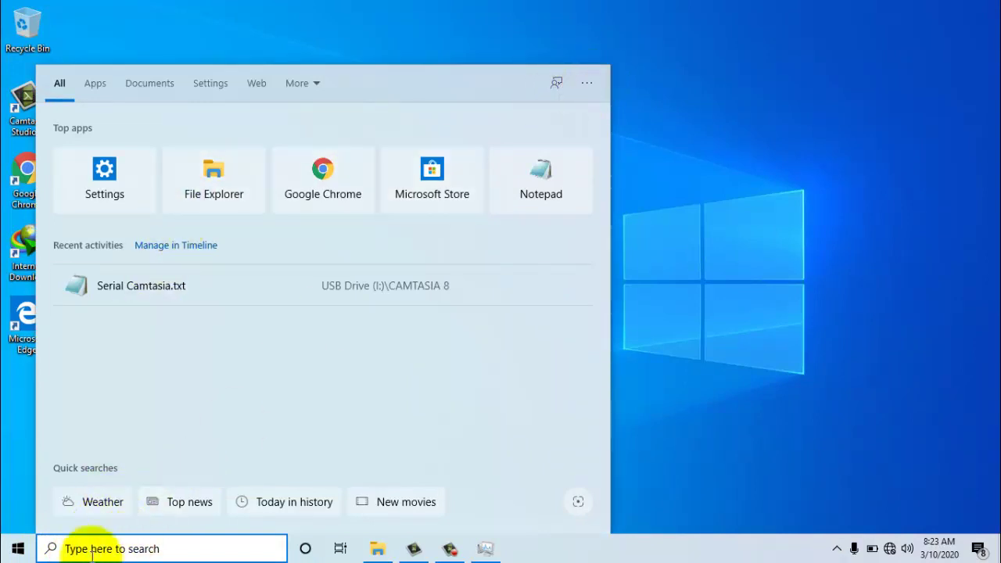
Open the Windows Update page under Update & Security in Windows Settings and pause updates for 7 days.
left_click(17, 547)
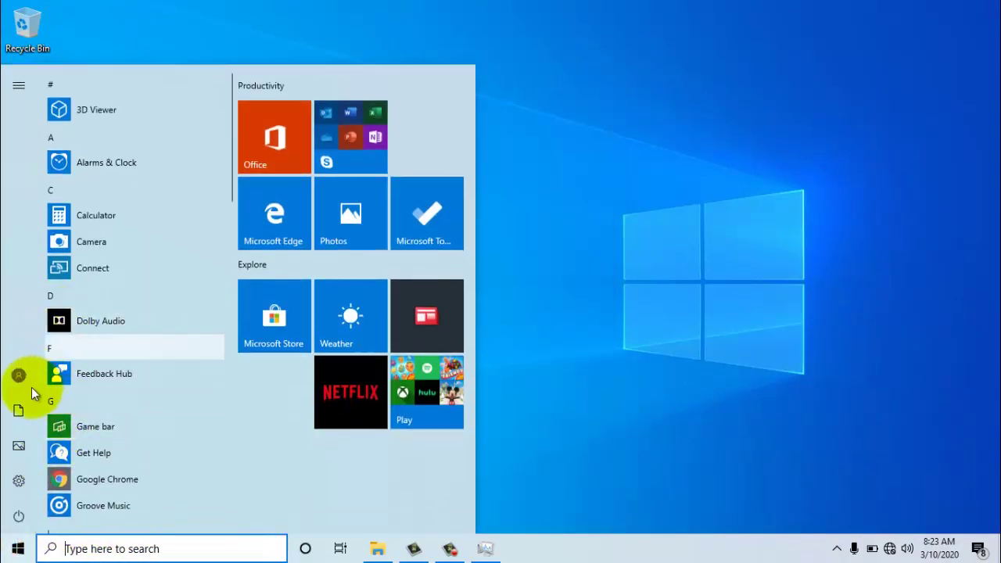
left_click(12, 472)
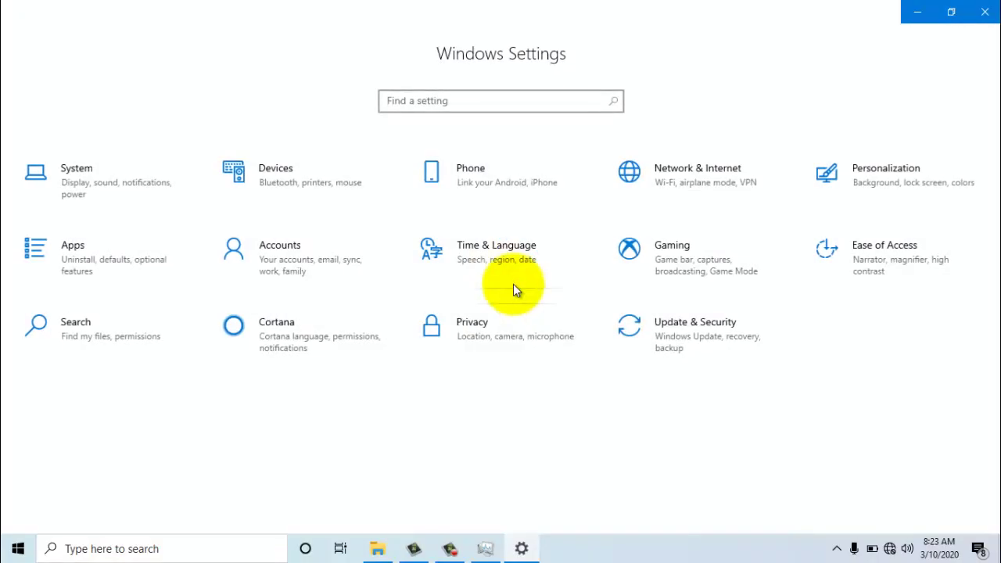
left_click(670, 338)
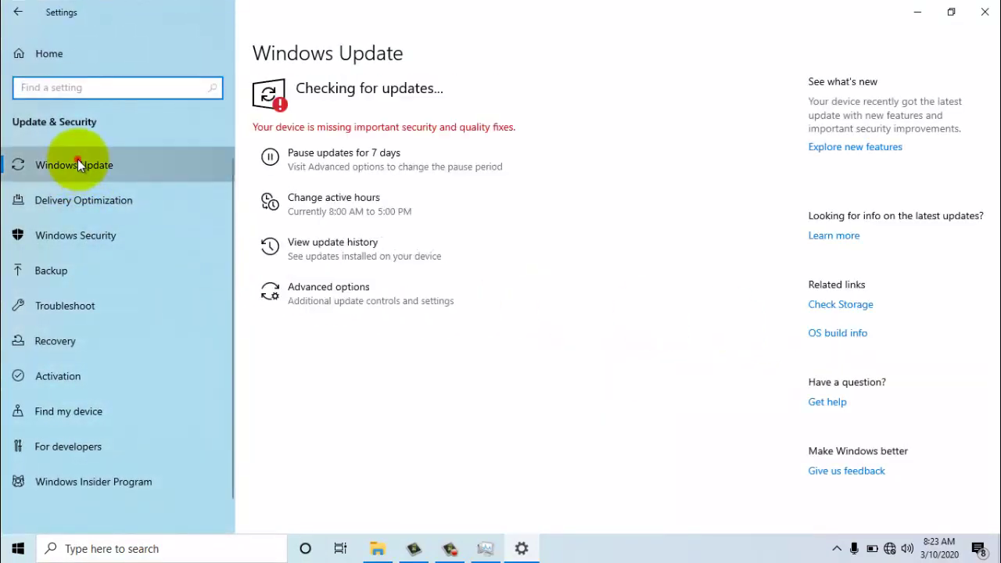
left_click(75, 165)
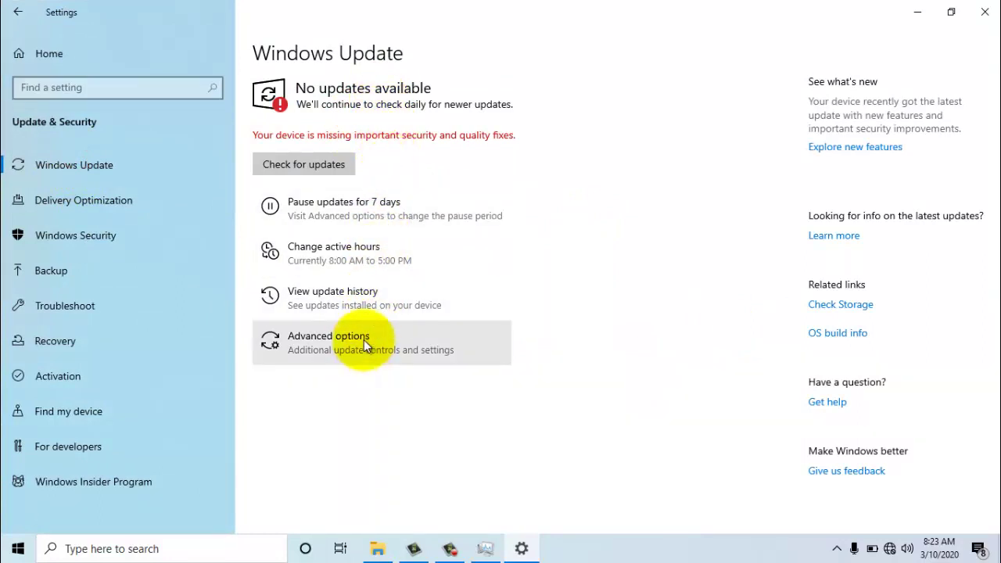
left_click(357, 218)
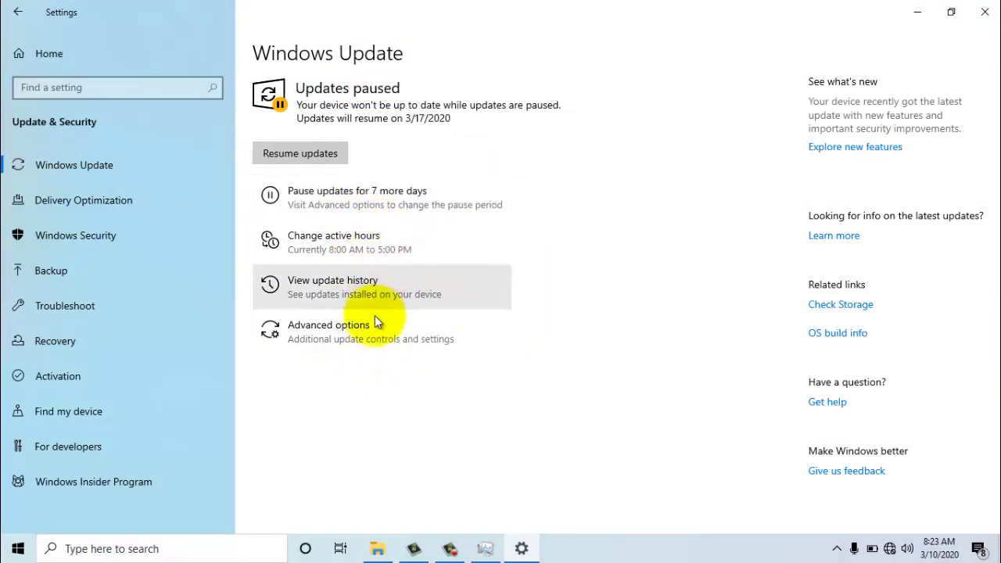
Review the Windows Update advanced options, including the available pause-until dates, and close Settings.
left_click(370, 344)
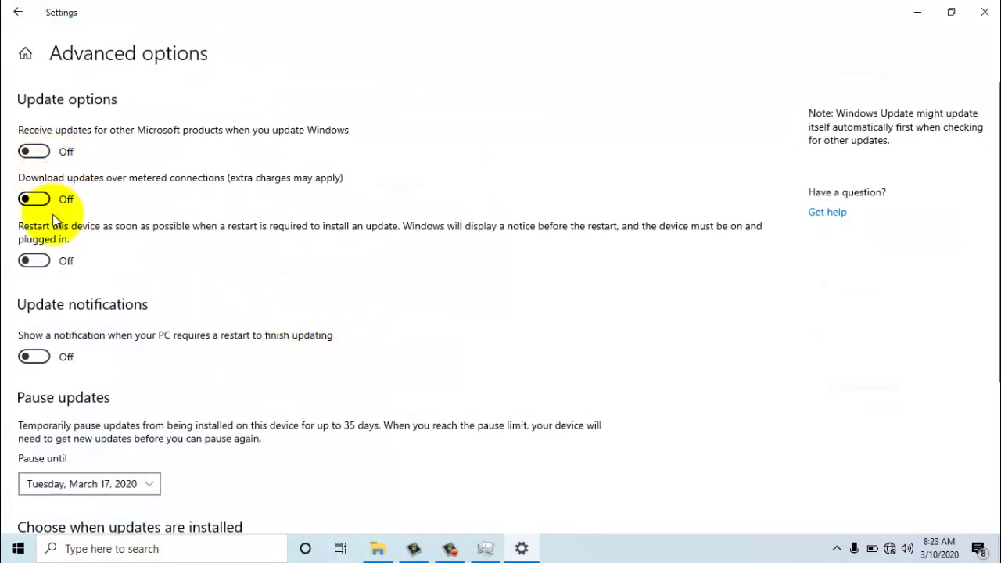
scroll(239, 337, "down", 3)
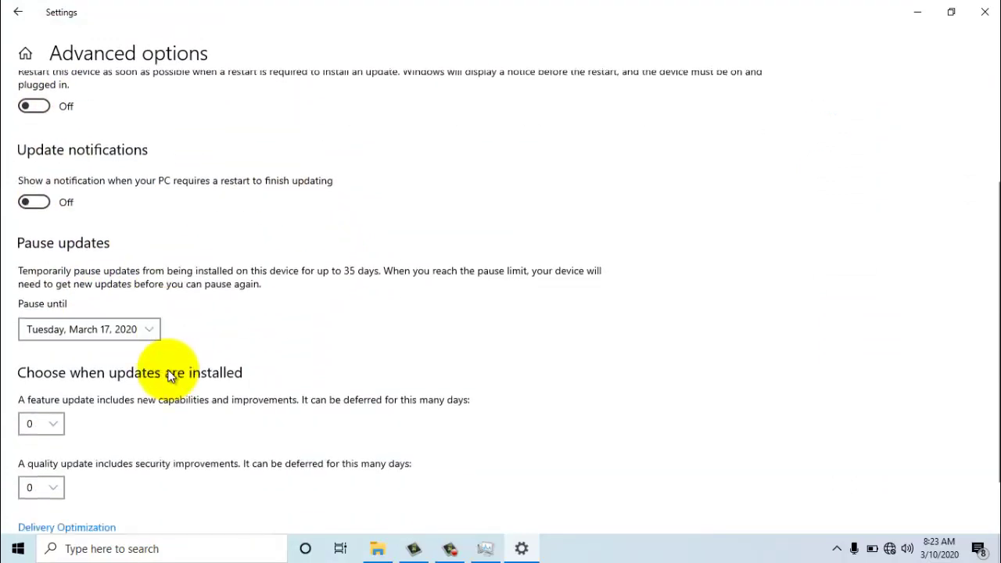
left_click(133, 268)
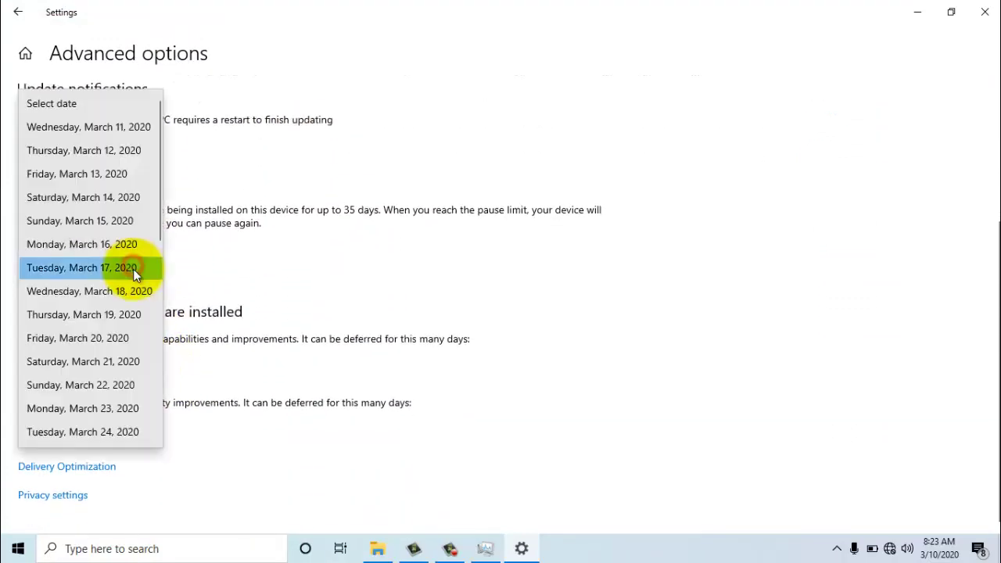
left_click(441, 290)
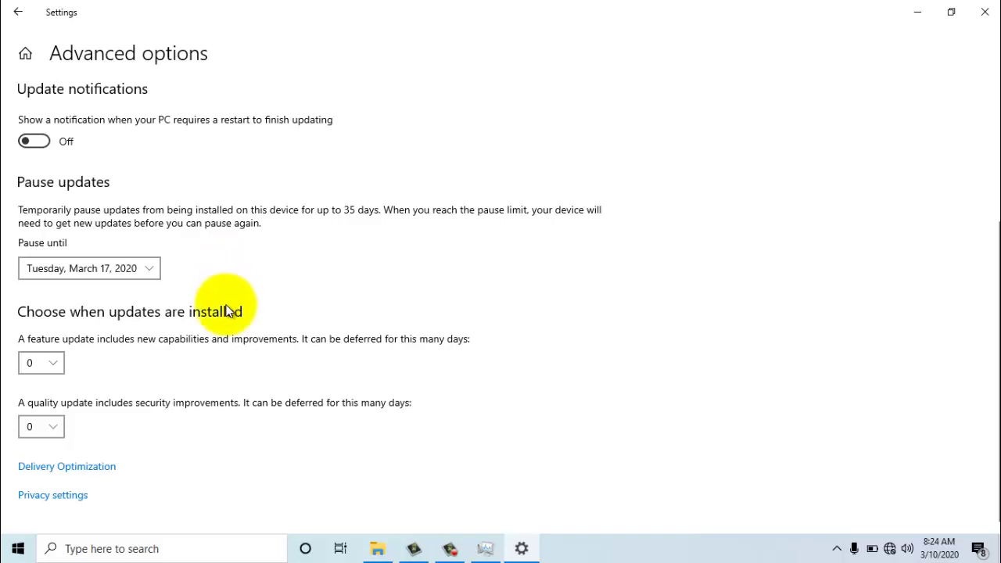
scroll(234, 305, "up", 3)
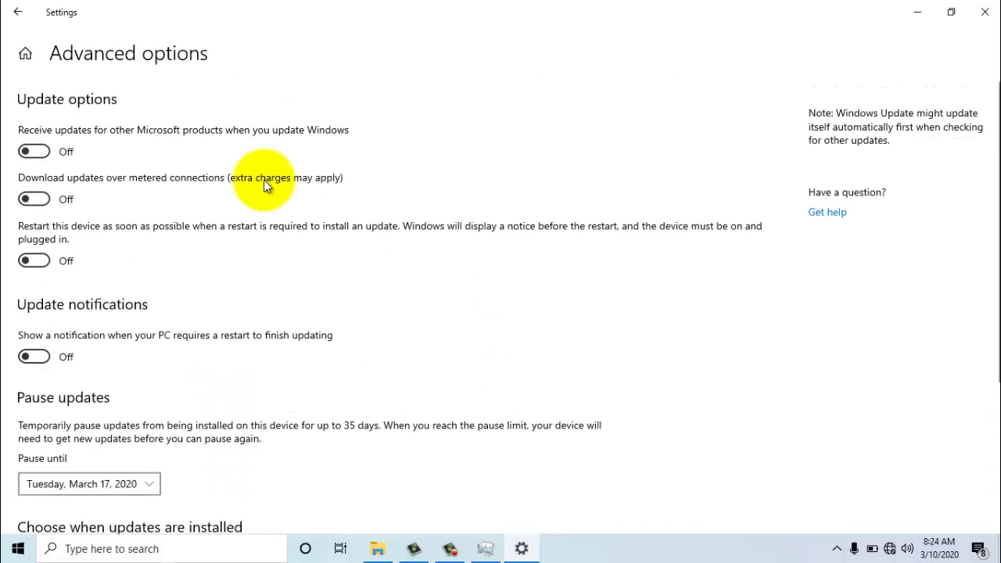
left_click(18, 11)
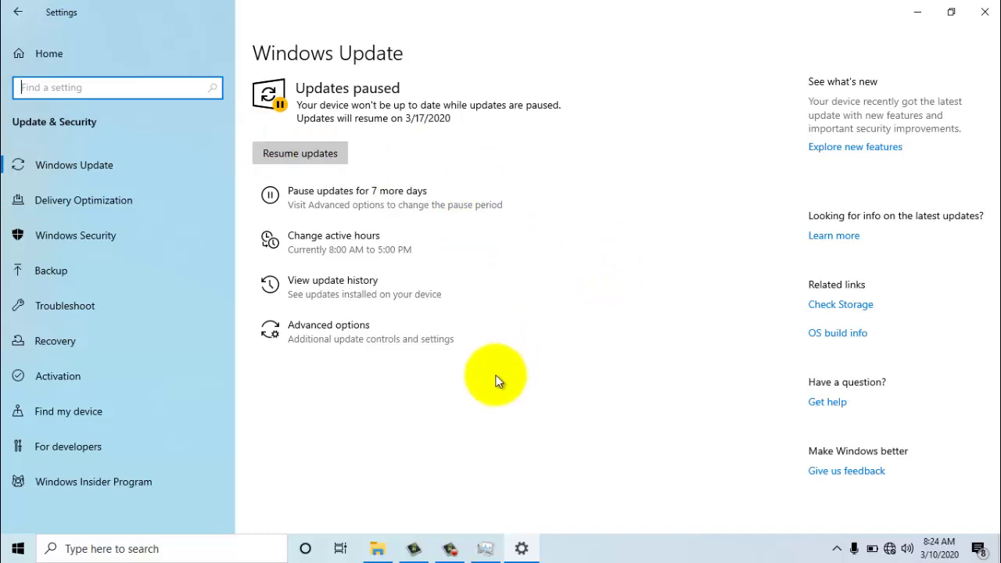
left_click(985, 12)
right_click(284, 206)
left_click(309, 248)
right_click(309, 244)
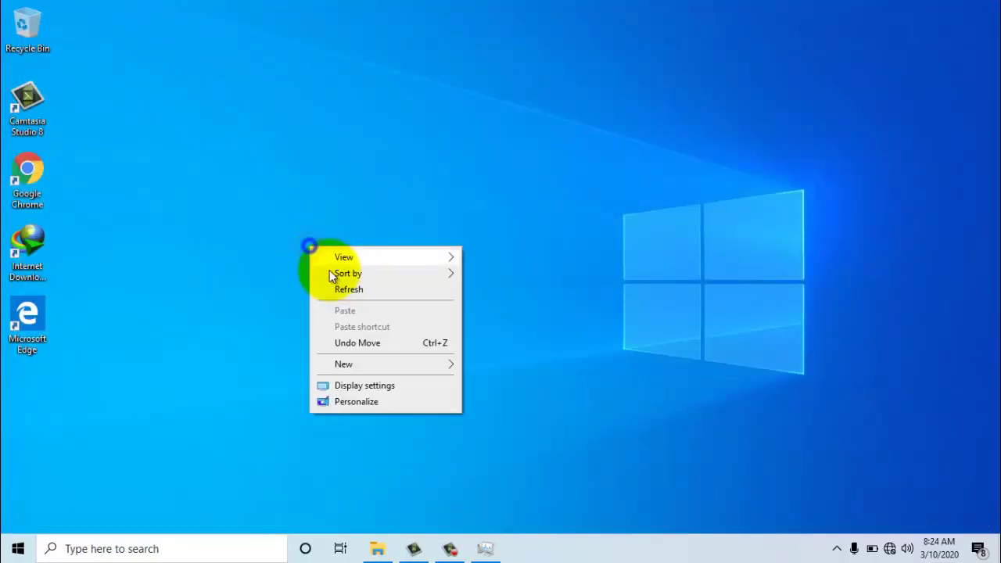
left_click(331, 286)
left_click(139, 551)
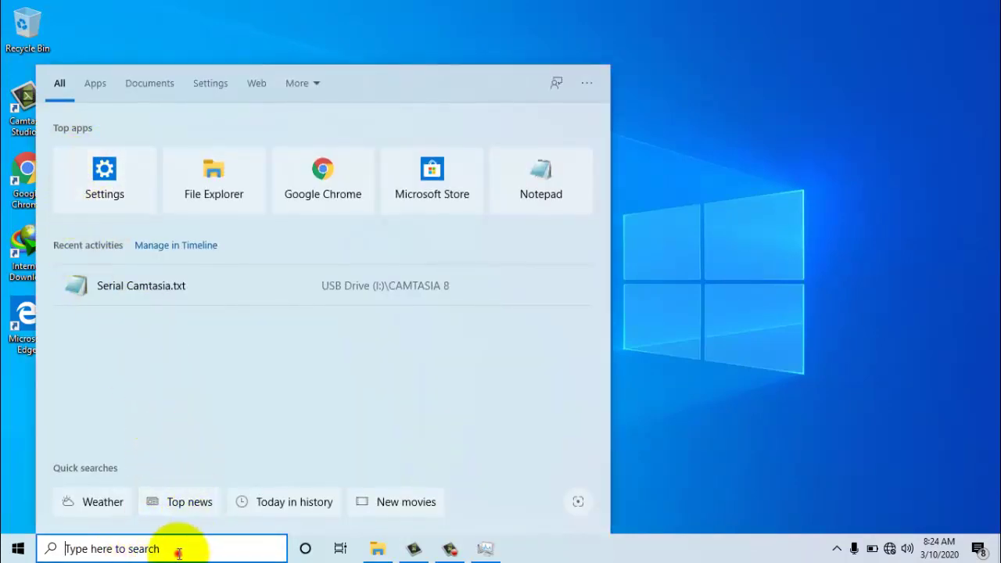
left_click(655, 128)
right_click(401, 195)
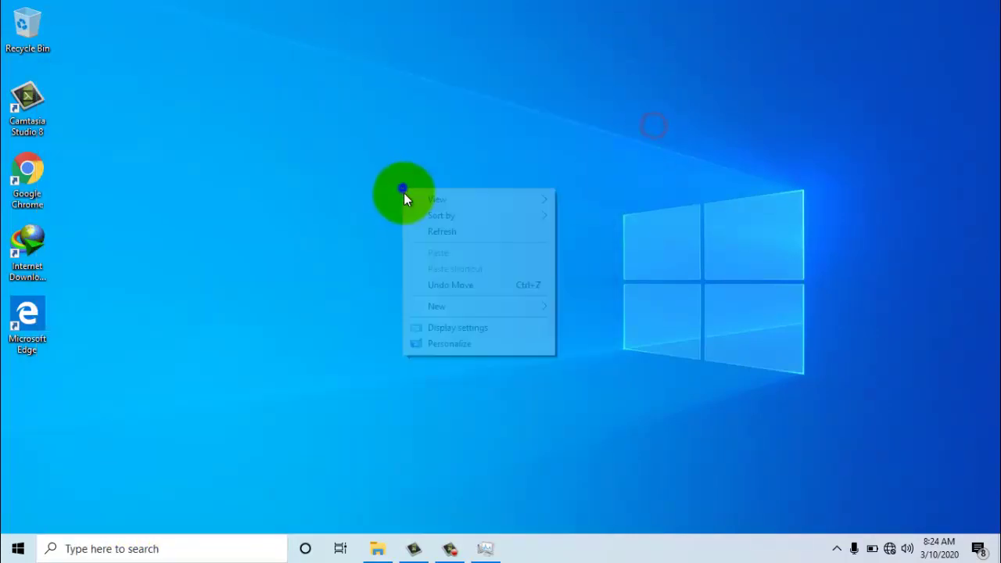
left_click(419, 226)
right_click(419, 226)
left_click(443, 270)
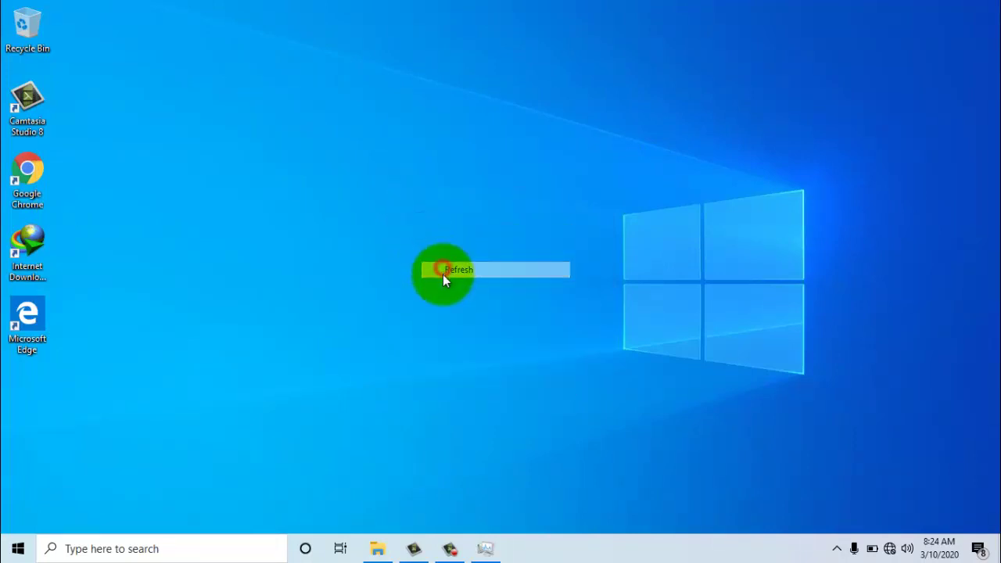
left_click(465, 388)
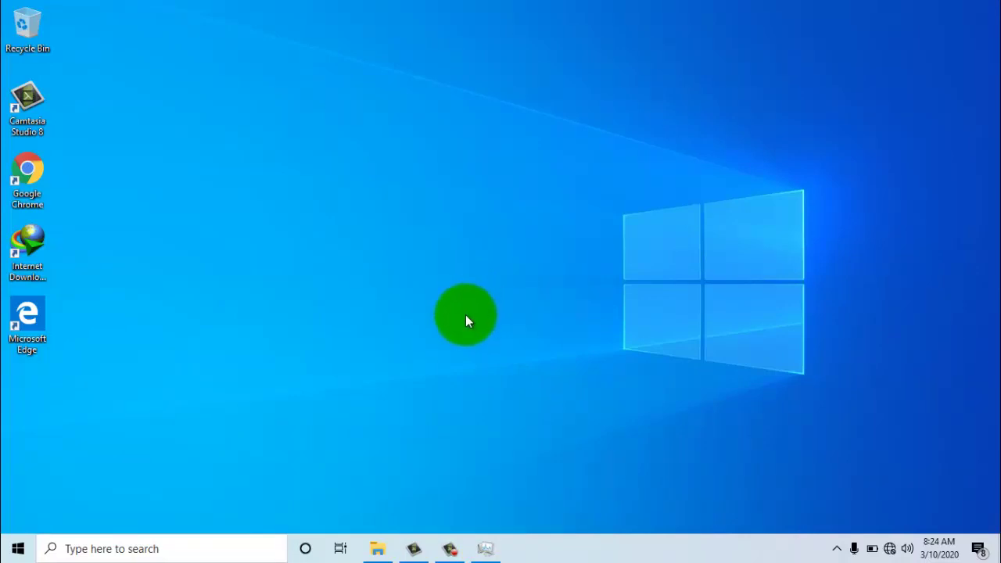
left_click(460, 545)
left_click(982, 491)
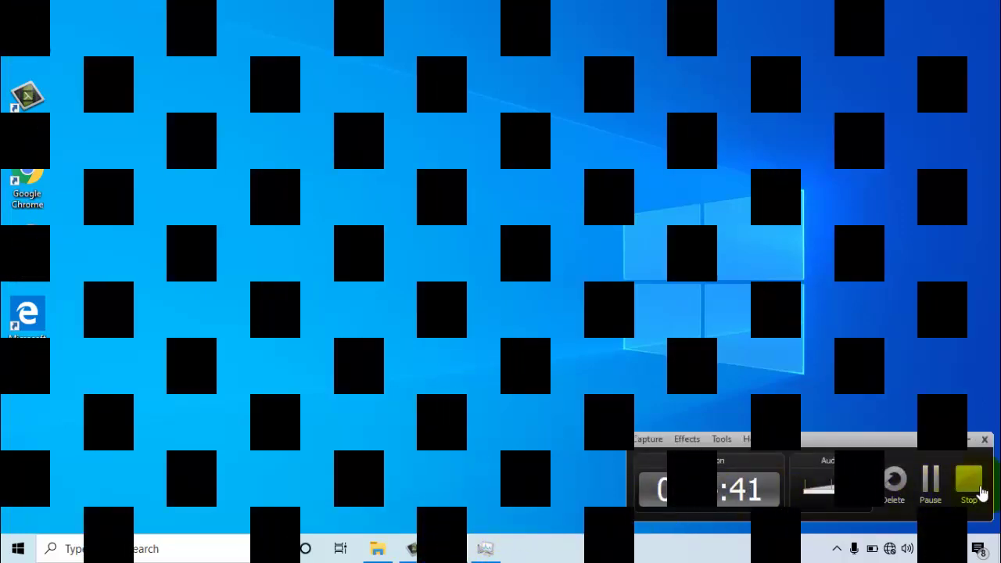